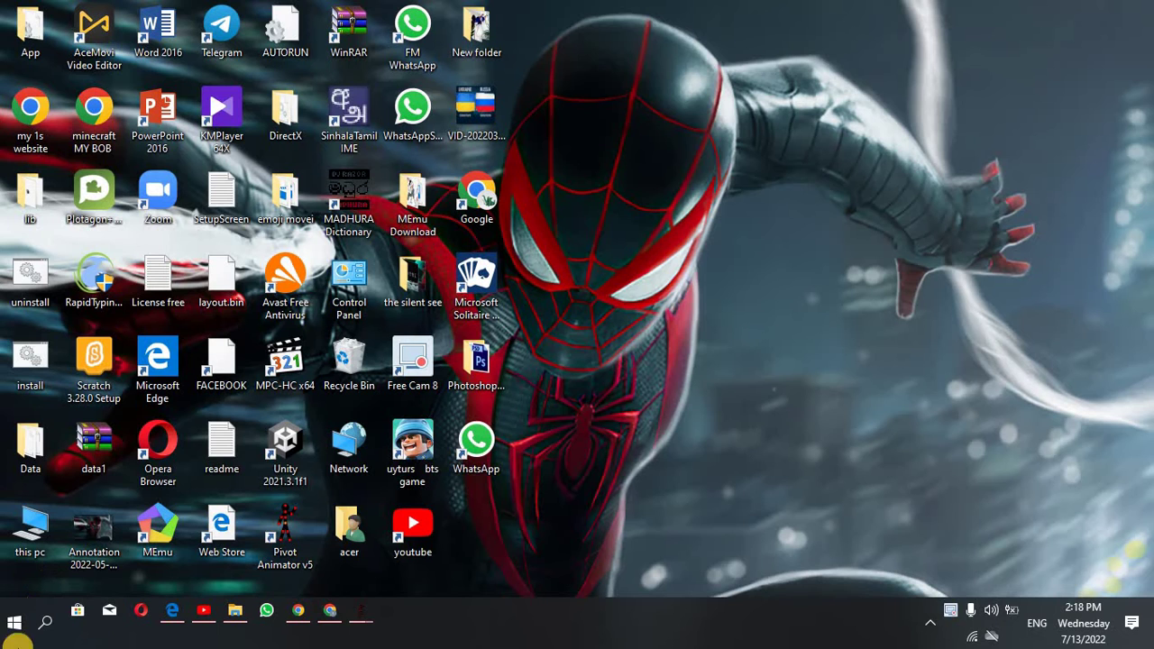
# Step: Switch to YouTube and examine the "stickman cartoon" search results for examples of stick-figure animations
pyautogui.click(200, 618)
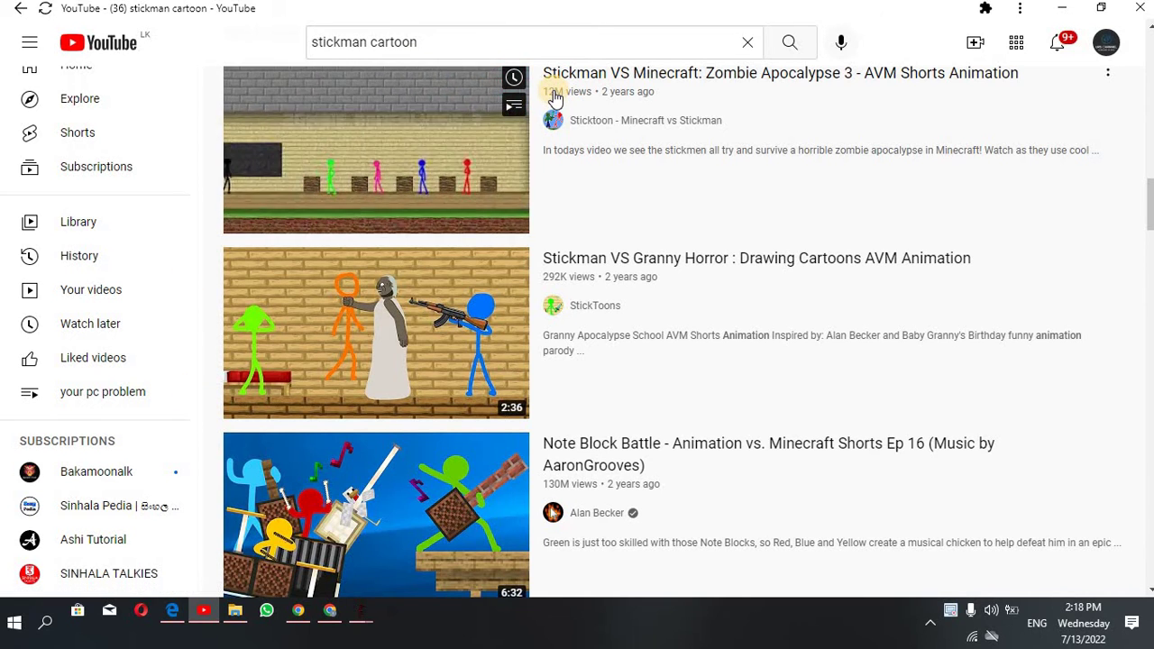
pyautogui.scroll(-2, 577, 361)
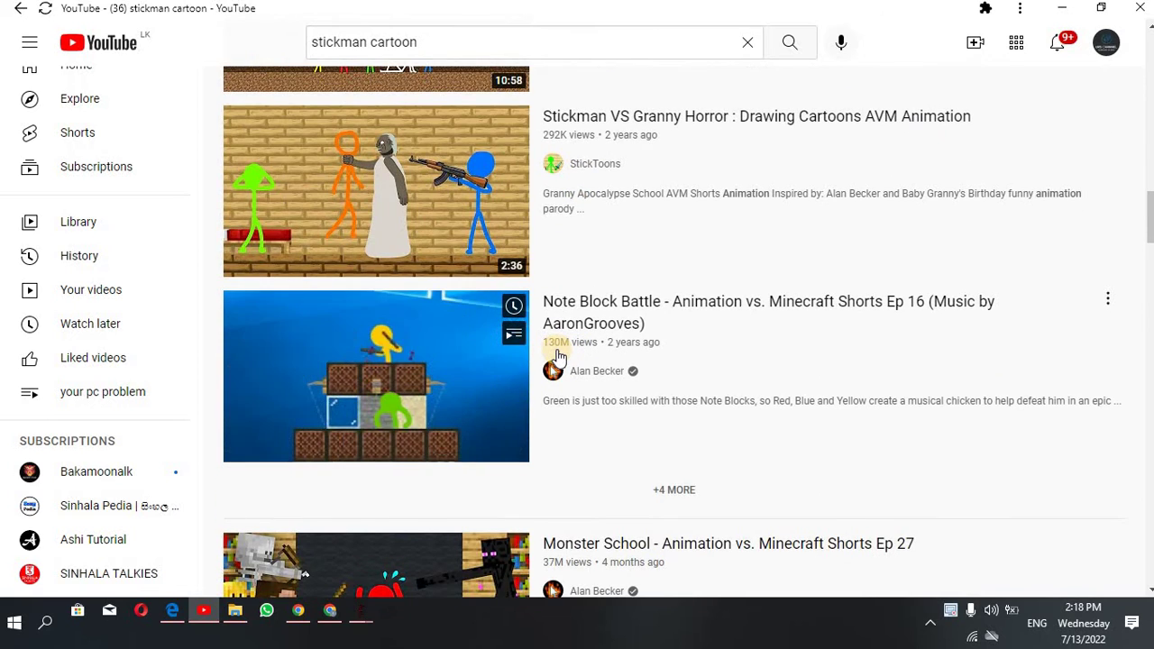
pyautogui.scroll(-2, 571, 364)
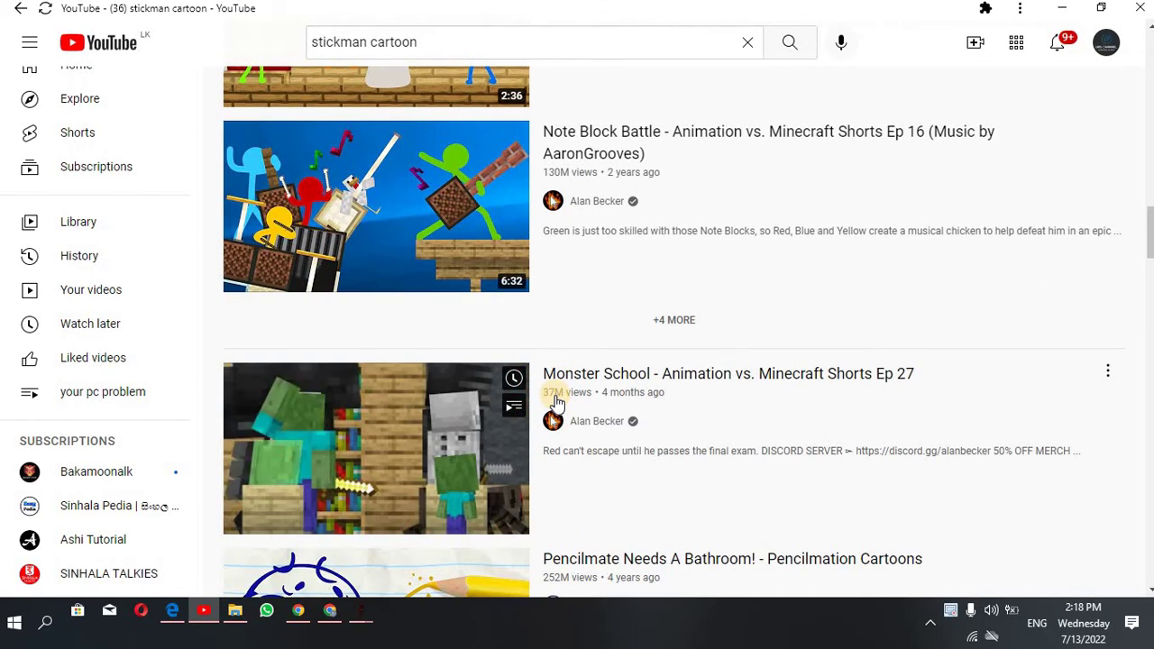
pyautogui.scroll(-2, 556, 399)
pyautogui.scroll(2, 368, 547)
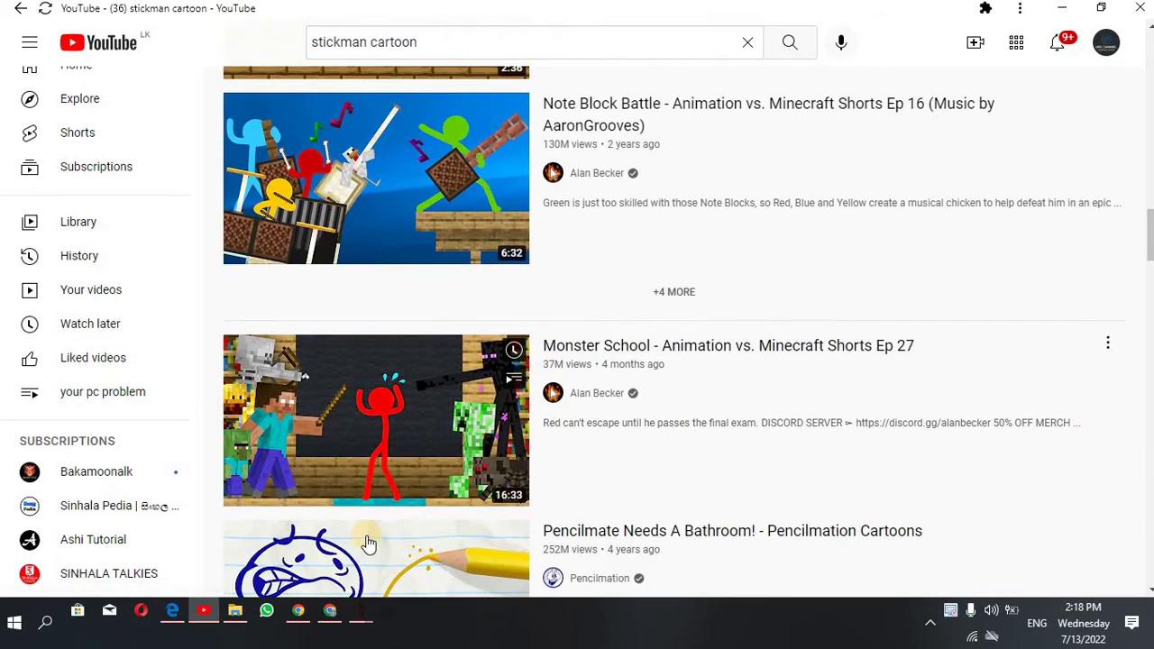
pyautogui.scroll(-2, 342, 495)
pyautogui.scroll(-1, 307, 430)
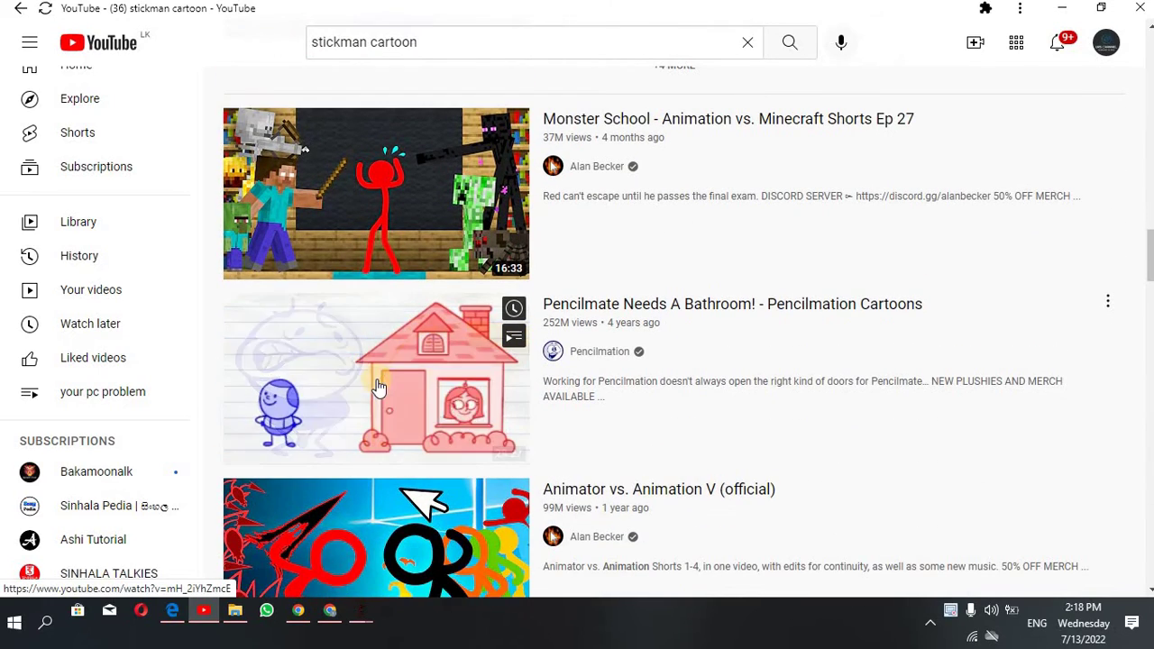
pyautogui.scroll(-2, 409, 442)
pyautogui.scroll(4, 420, 379)
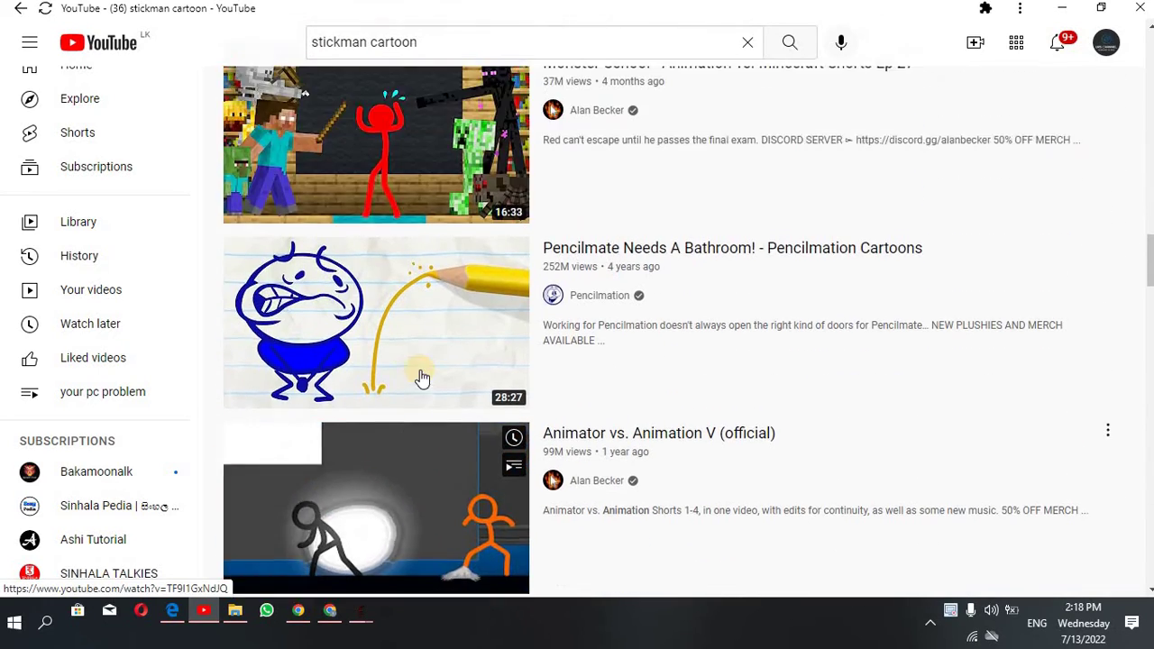
pyautogui.scroll(8, 400, 360)
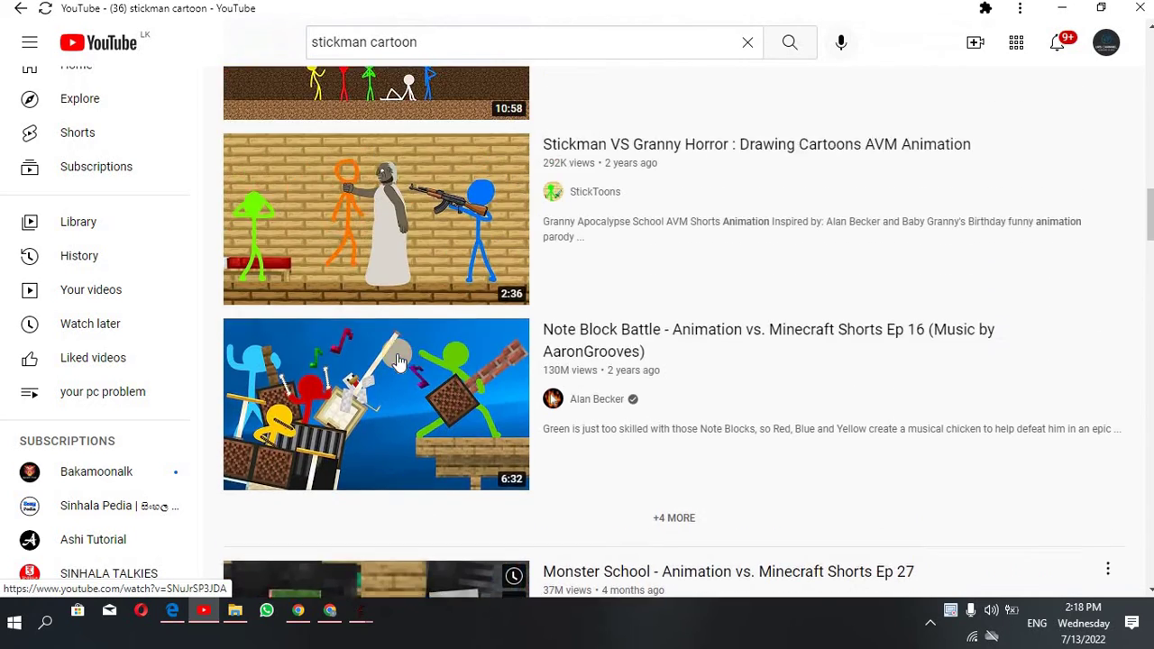
pyautogui.scroll(2, 400, 360)
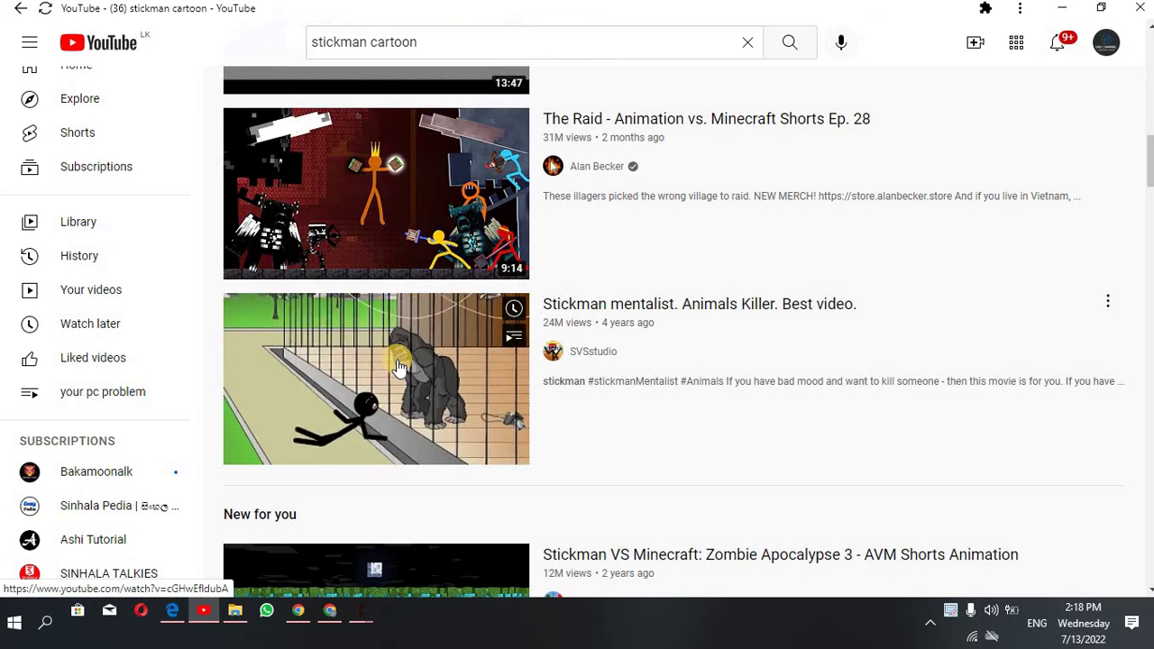
pyautogui.moveTo(403, 234)
pyautogui.scroll(3, 403, 234)
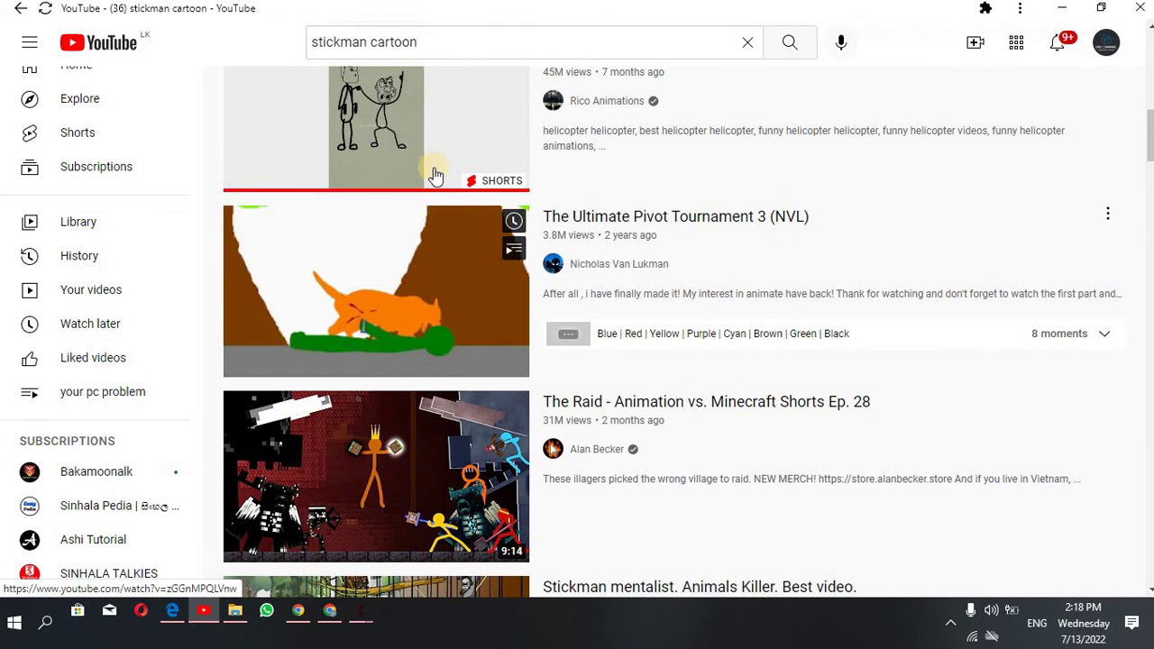
pyautogui.click(1060, 11)
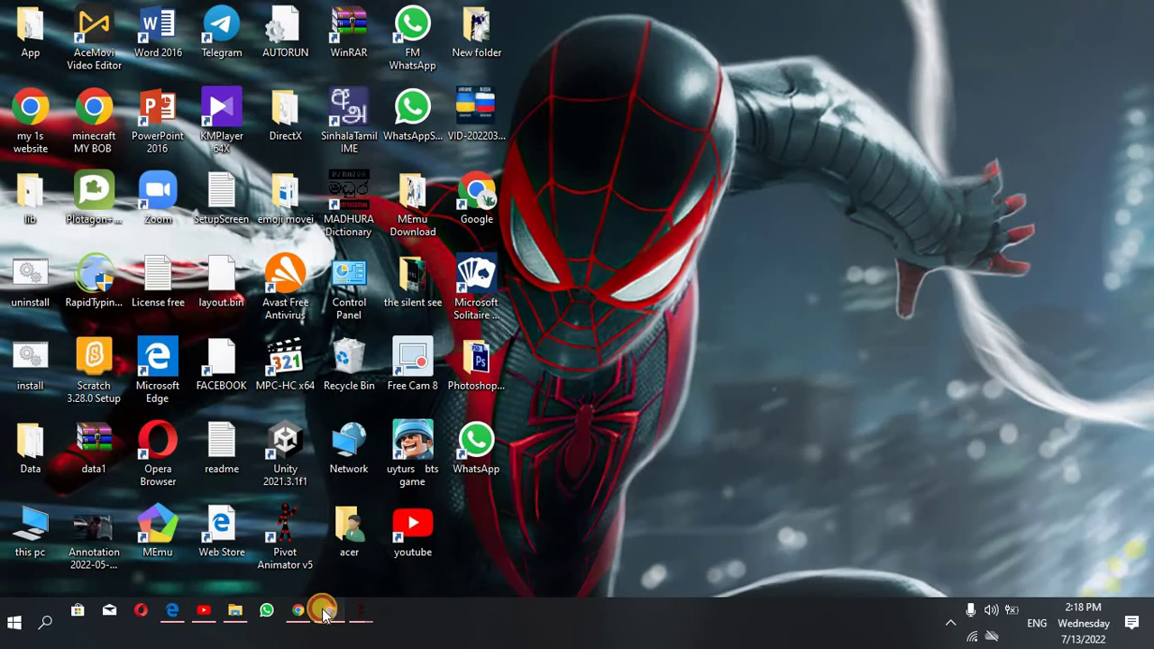
# Step: Switch to Chrome, return to the "pivot animator download" Google results, and open the pivotanimator.net download page
pyautogui.click(324, 612)
pyautogui.scroll(5, 497, 149)
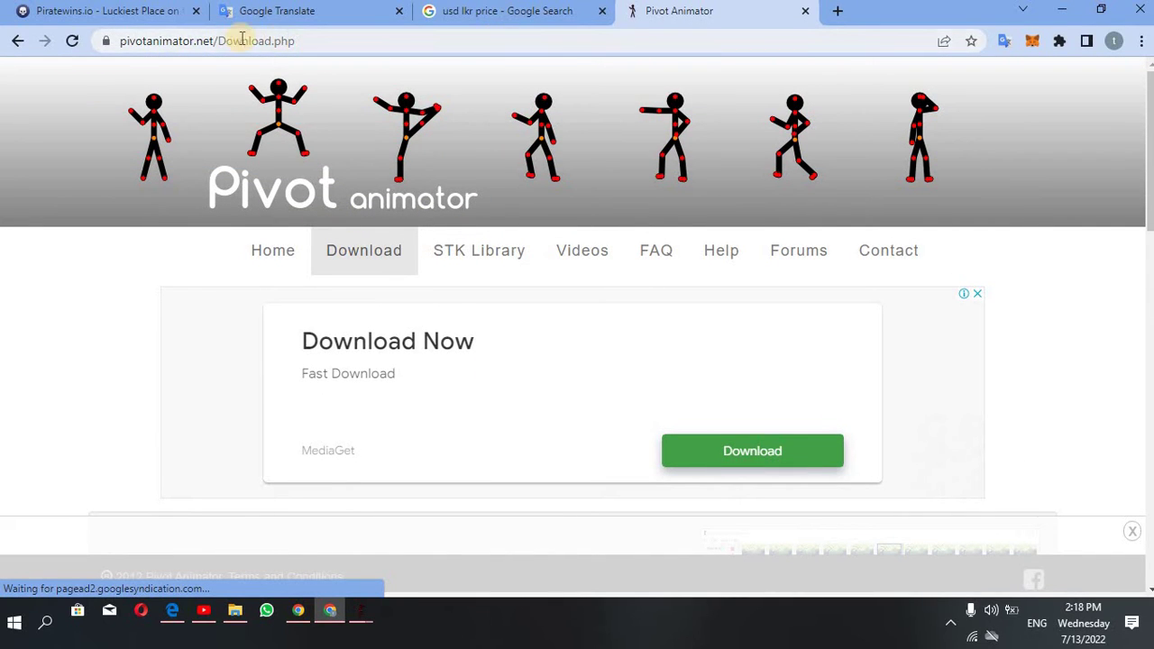
pyautogui.click(11, 41)
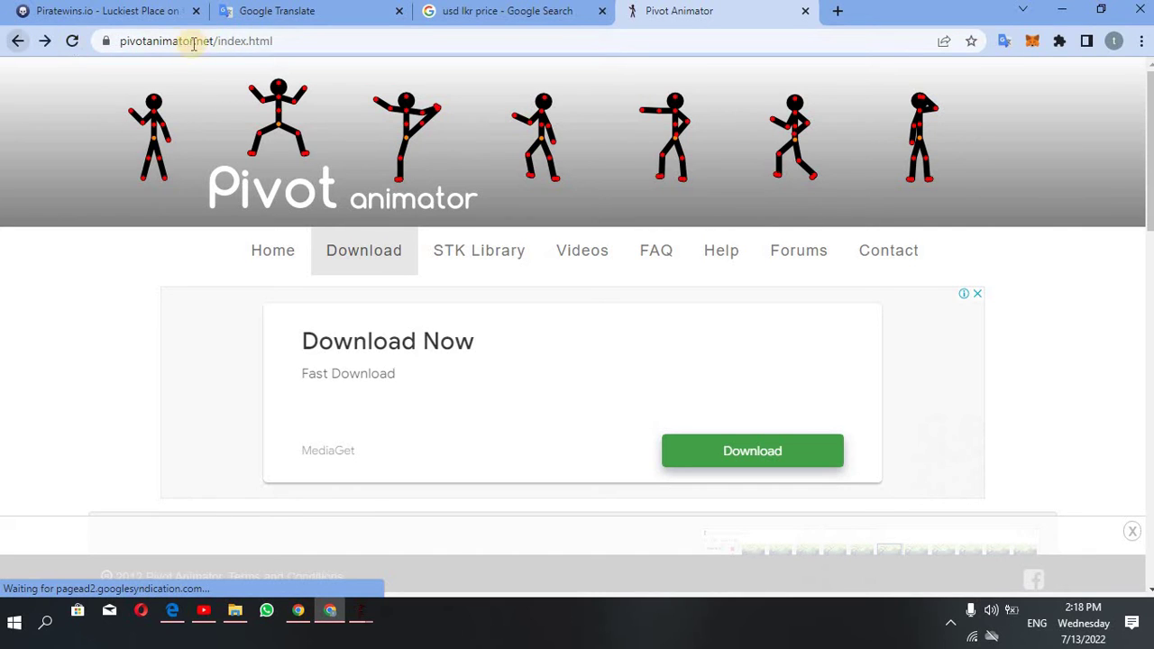
pyautogui.click(18, 44)
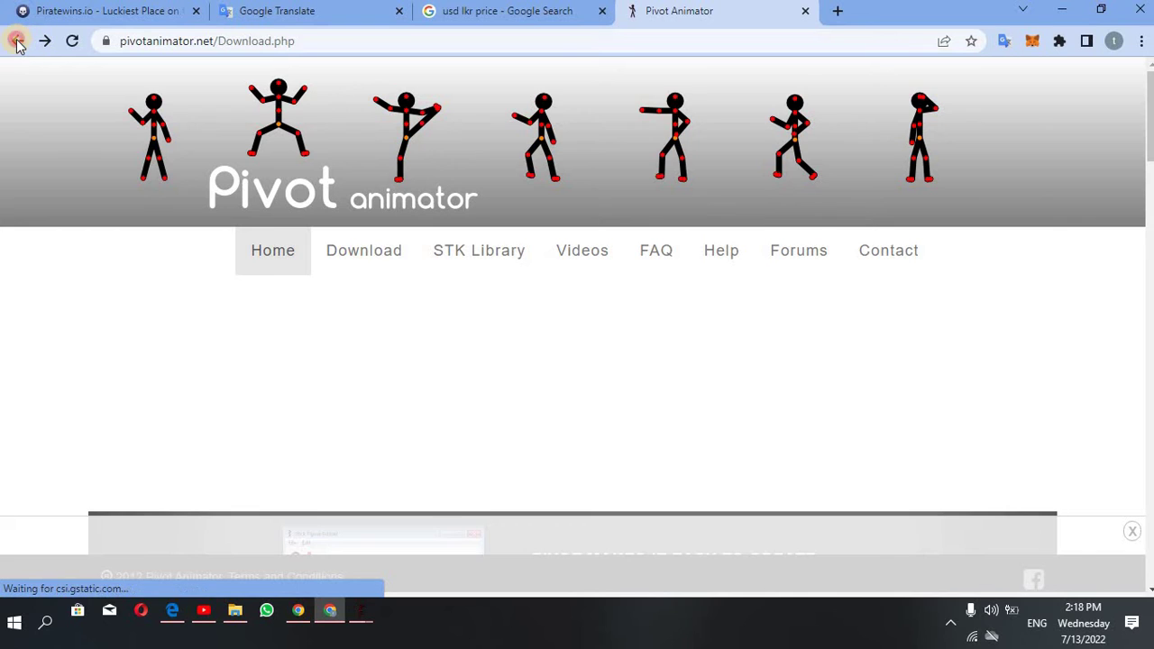
pyautogui.click(18, 44)
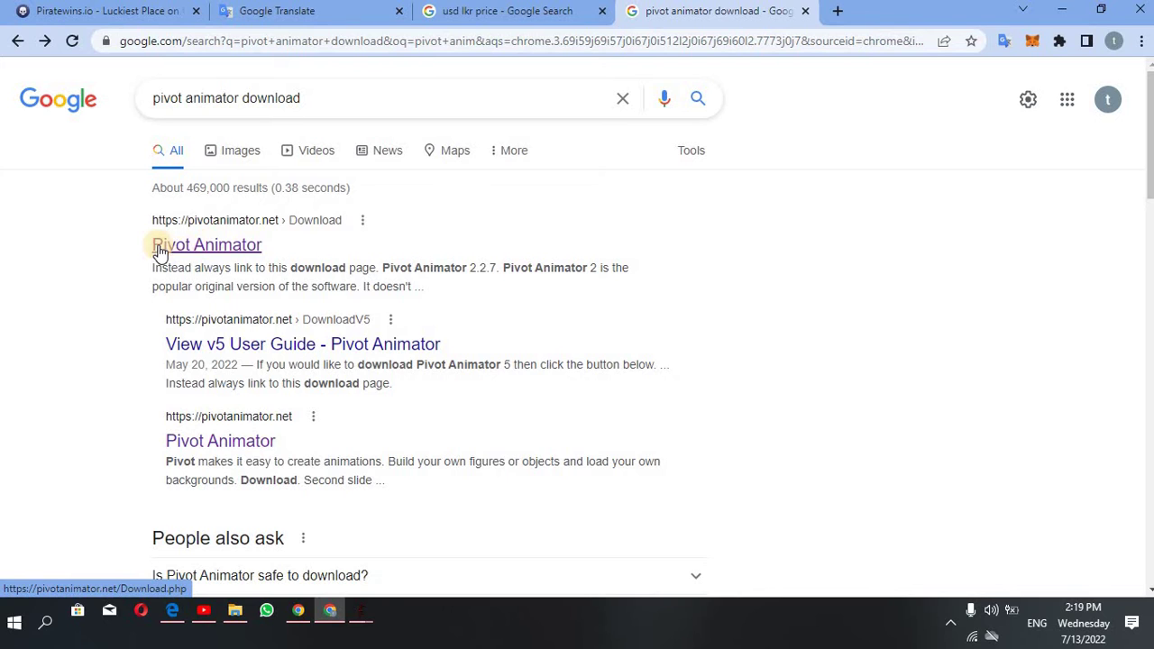
pyautogui.click(176, 247)
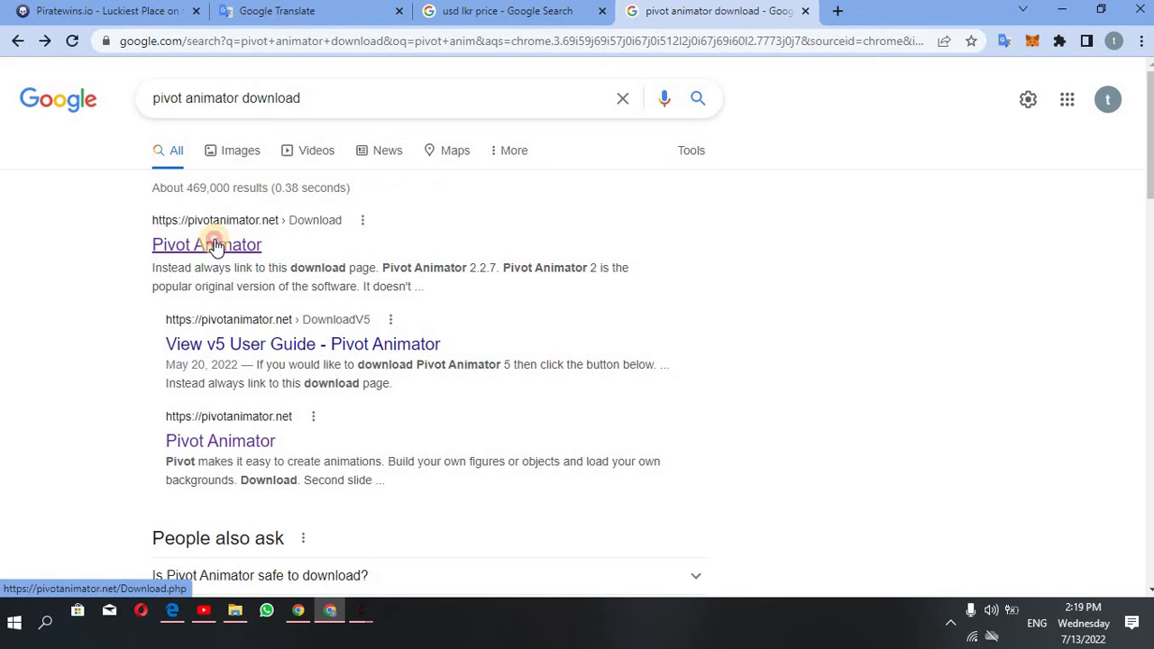
pyautogui.click(217, 247)
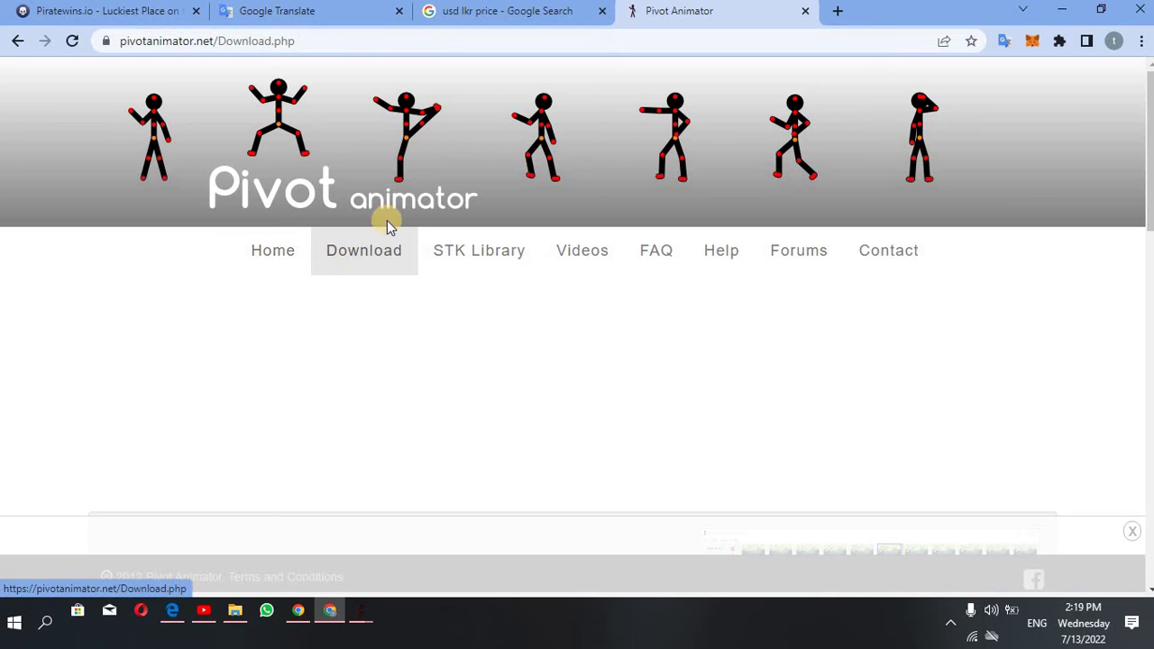
# Step: Examine the Pivot Animator 5.1.23 and 4.2.9 entries and their download options on the page
pyautogui.scroll(-2, 297, 349)
pyautogui.scroll(-2, 296, 345)
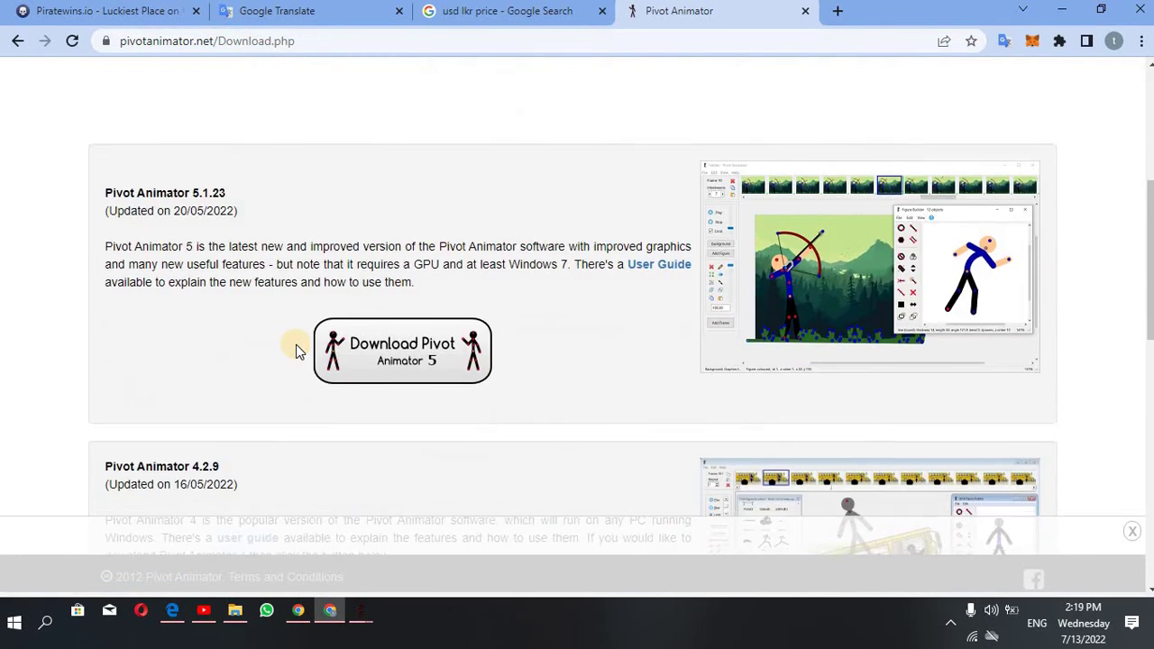
pyautogui.scroll(4, 296, 348)
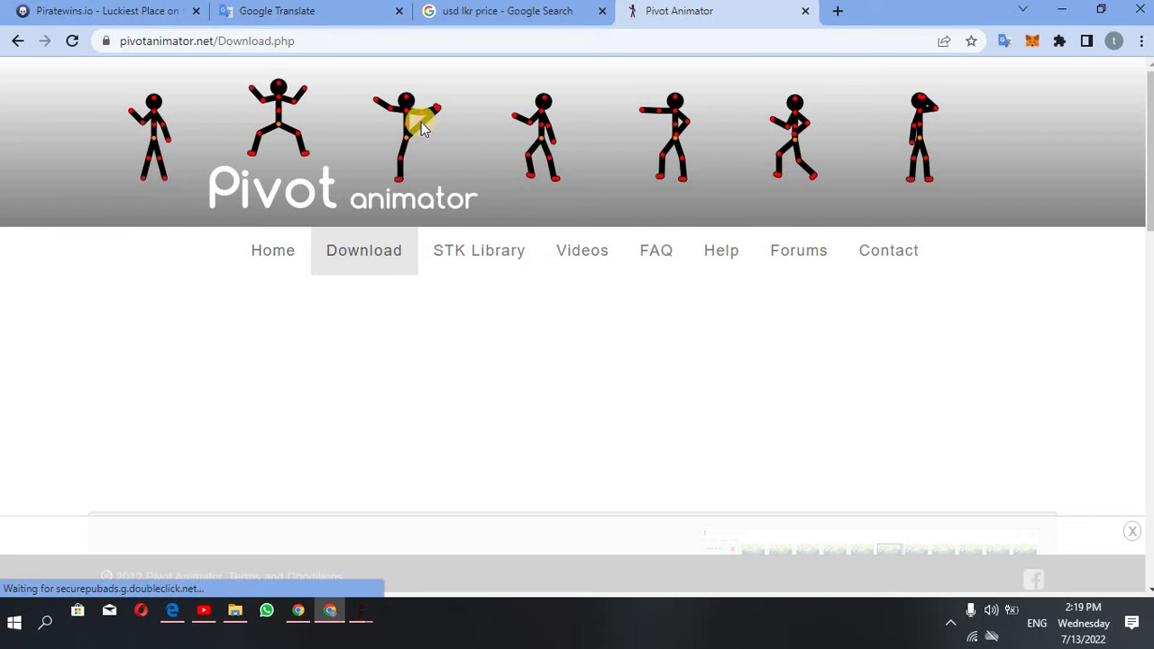
pyautogui.scroll(-1, 326, 329)
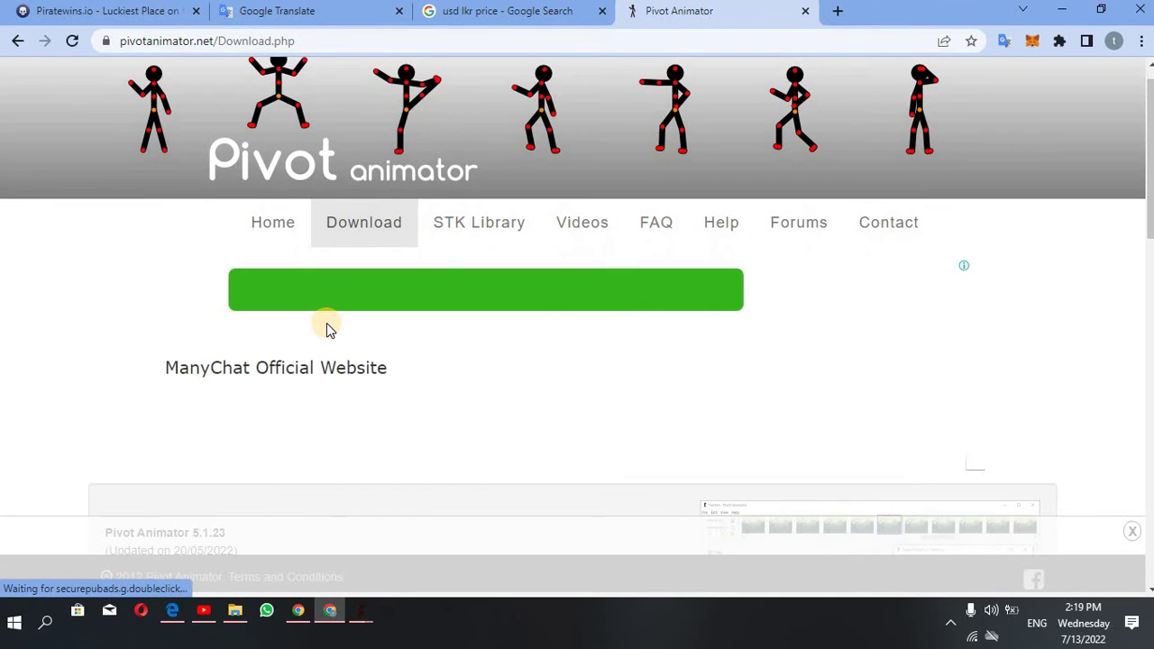
pyautogui.scroll(-5, 326, 329)
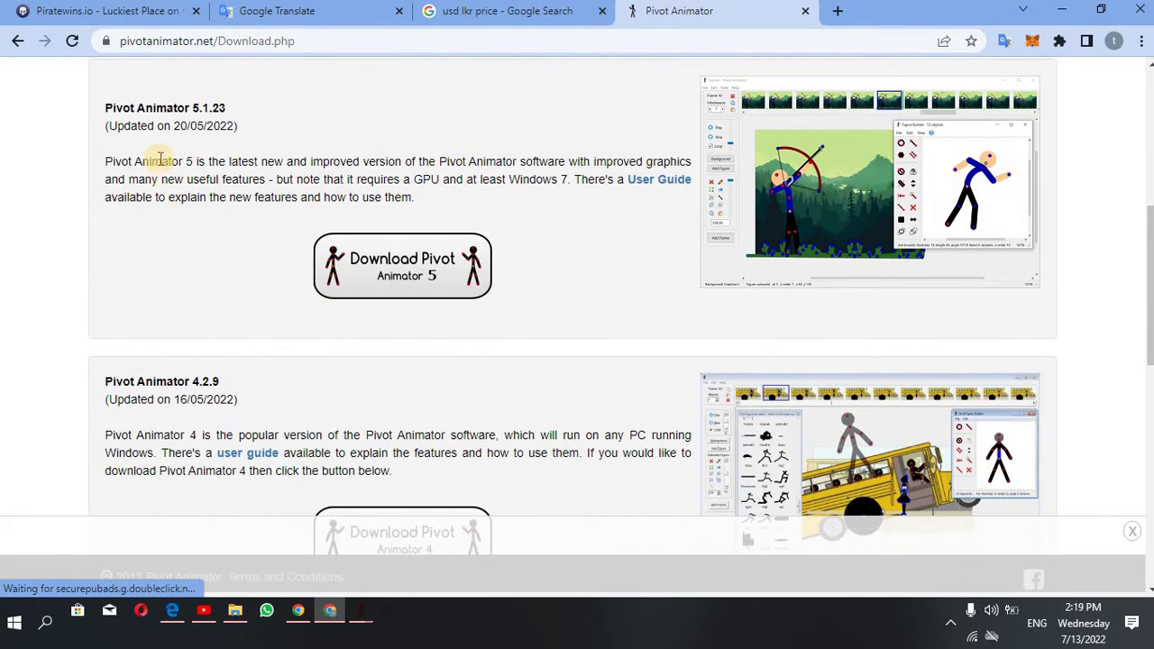
pyautogui.scroll(-6, 405, 291)
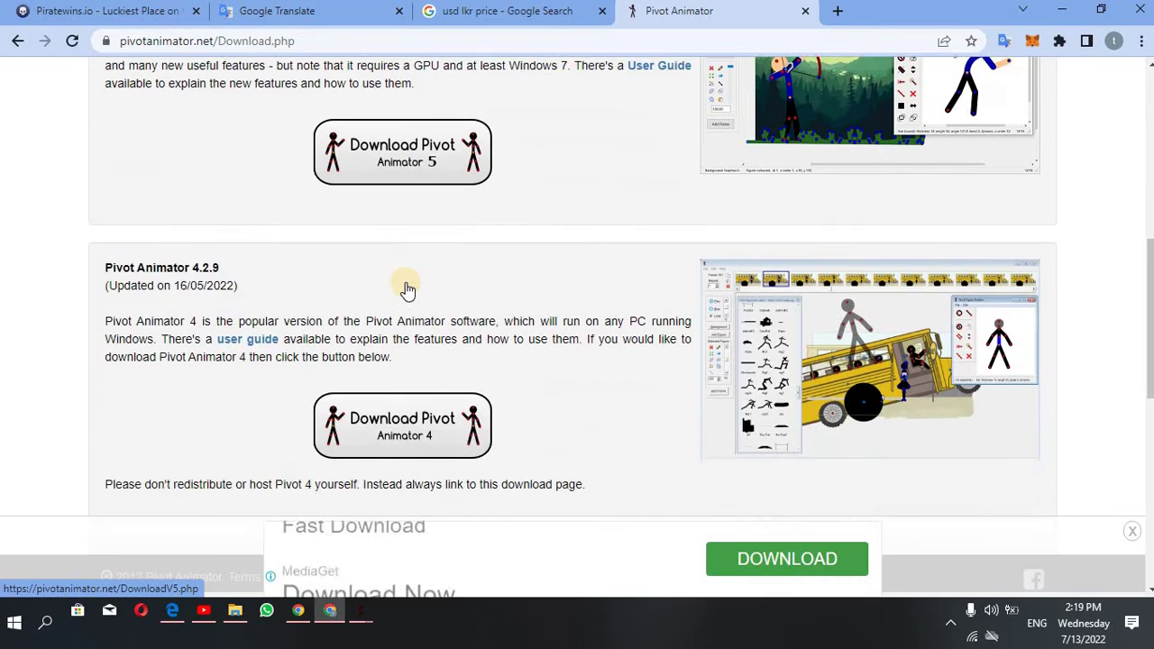
pyautogui.click(353, 323)
pyautogui.scroll(6, 354, 323)
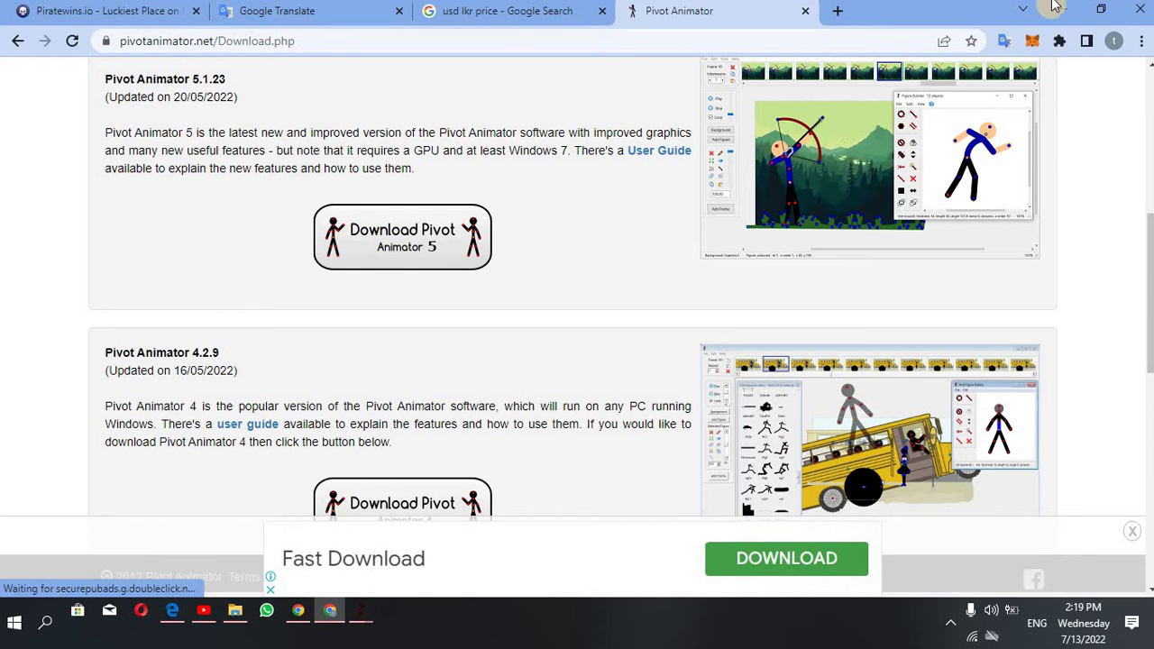
# Step: Minimize the browser, launch Pivot Animator v5 from the desktop, and maximize its window
pyautogui.click(1061, 9)
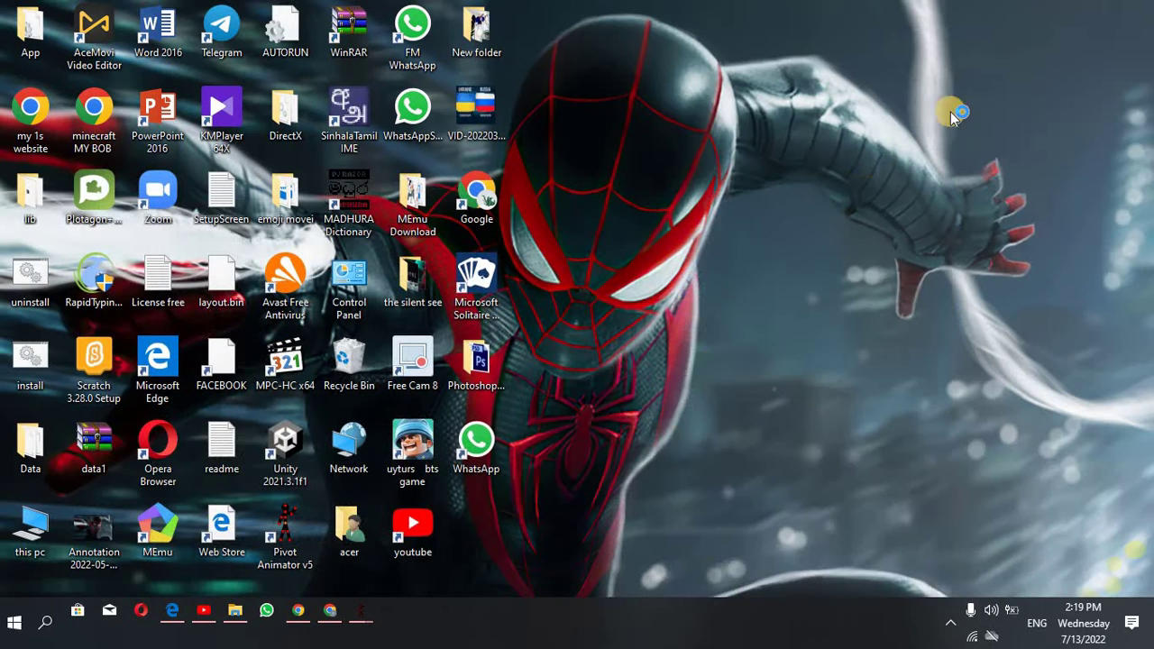
pyautogui.doubleClick(295, 536)
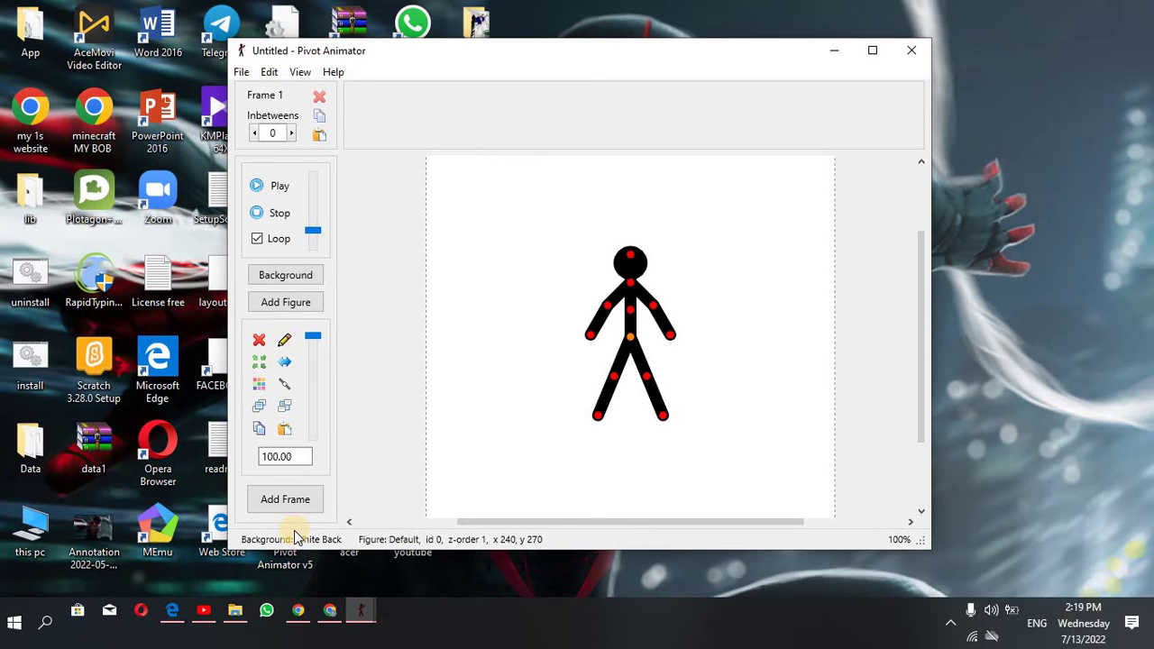
pyautogui.click(871, 50)
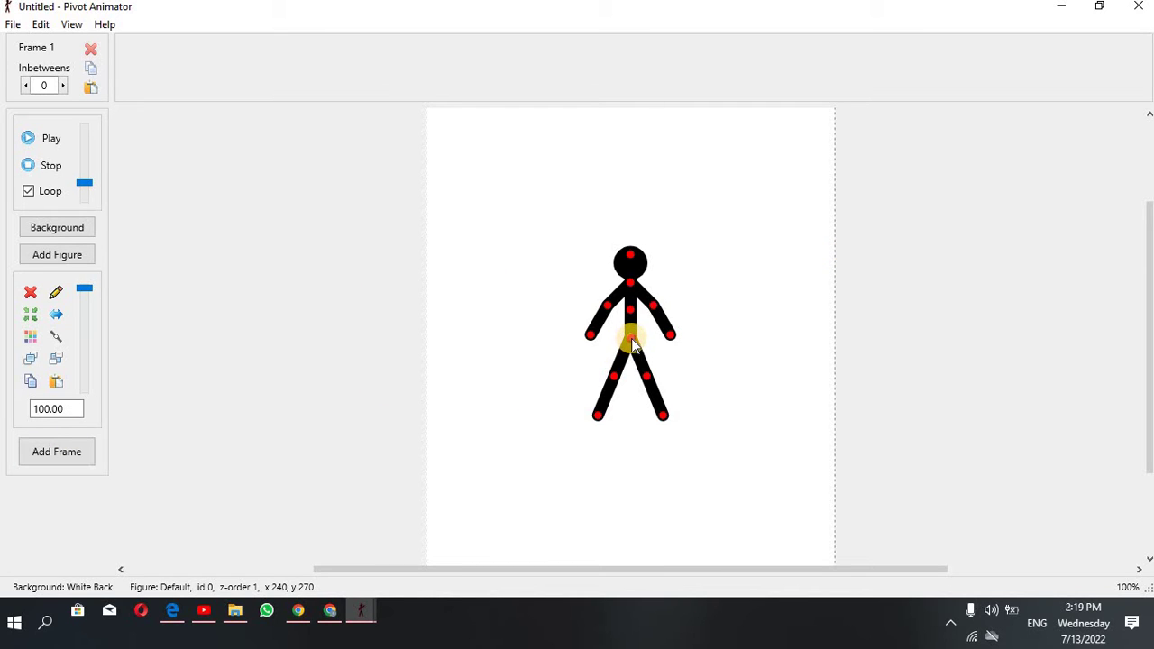
# Step: Try moving the default stick figure around the canvas by its orange handle and bending its left arm outward
pyautogui.moveTo(631, 341)
pyautogui.mouseDown()
pyautogui.moveTo(622, 376)
pyautogui.moveTo(618, 341)
pyautogui.mouseUp()
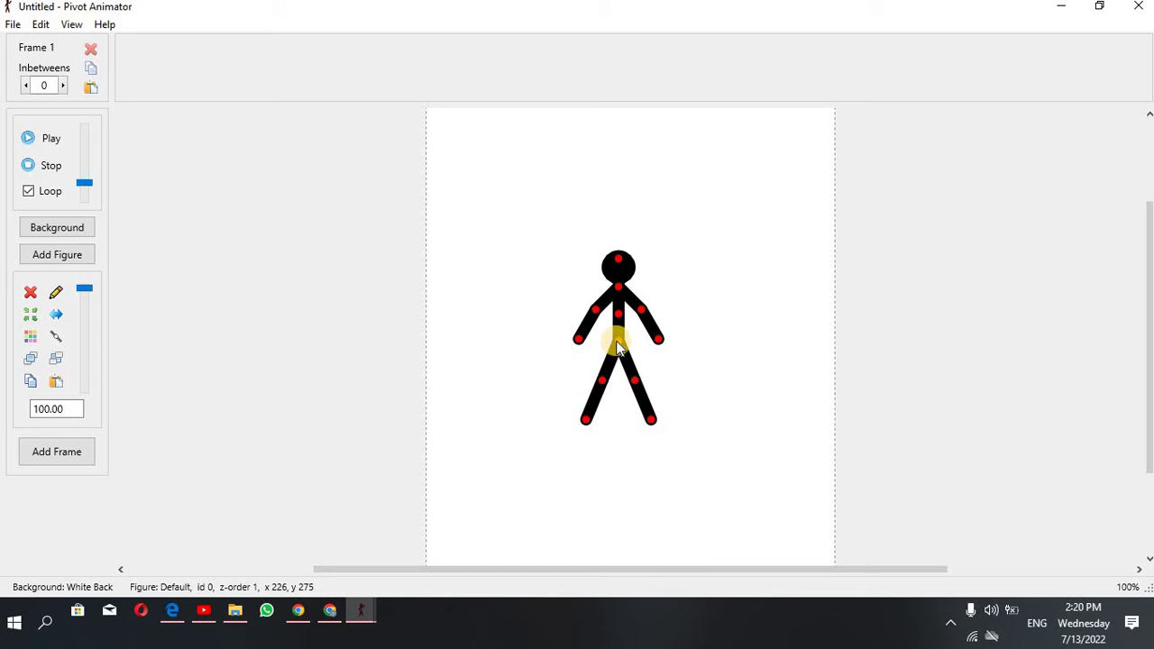
pyautogui.moveTo(617, 343); pyautogui.dragTo(575, 164)
pyautogui.click(695, 156)
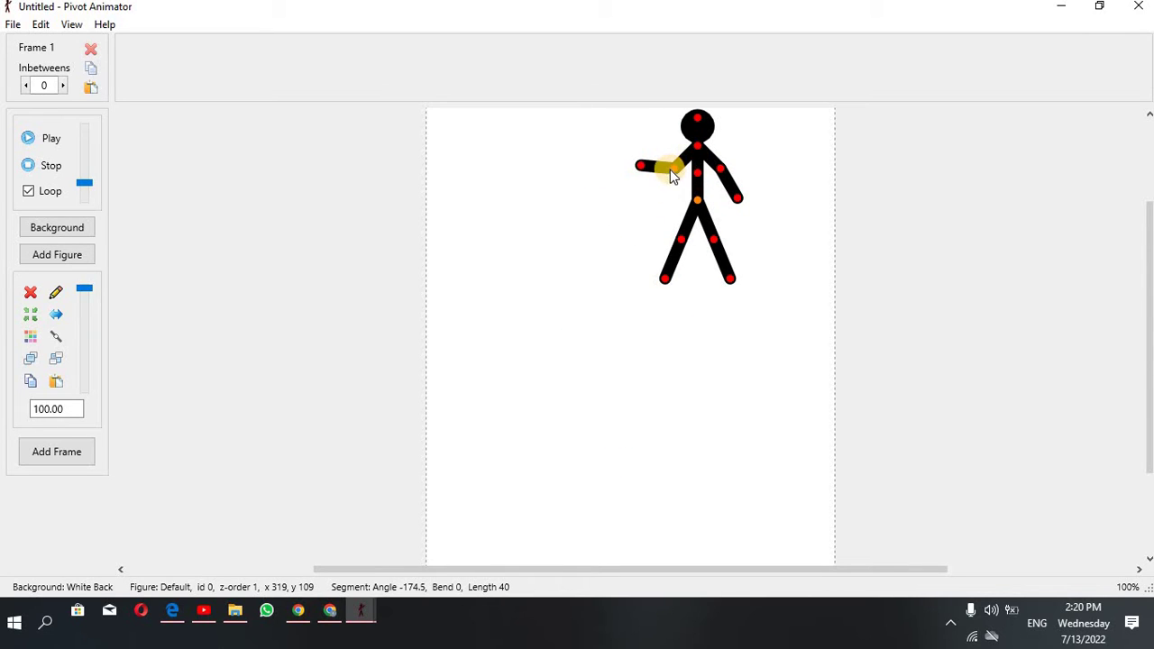
pyautogui.moveTo(669, 174); pyautogui.dragTo(624, 180)
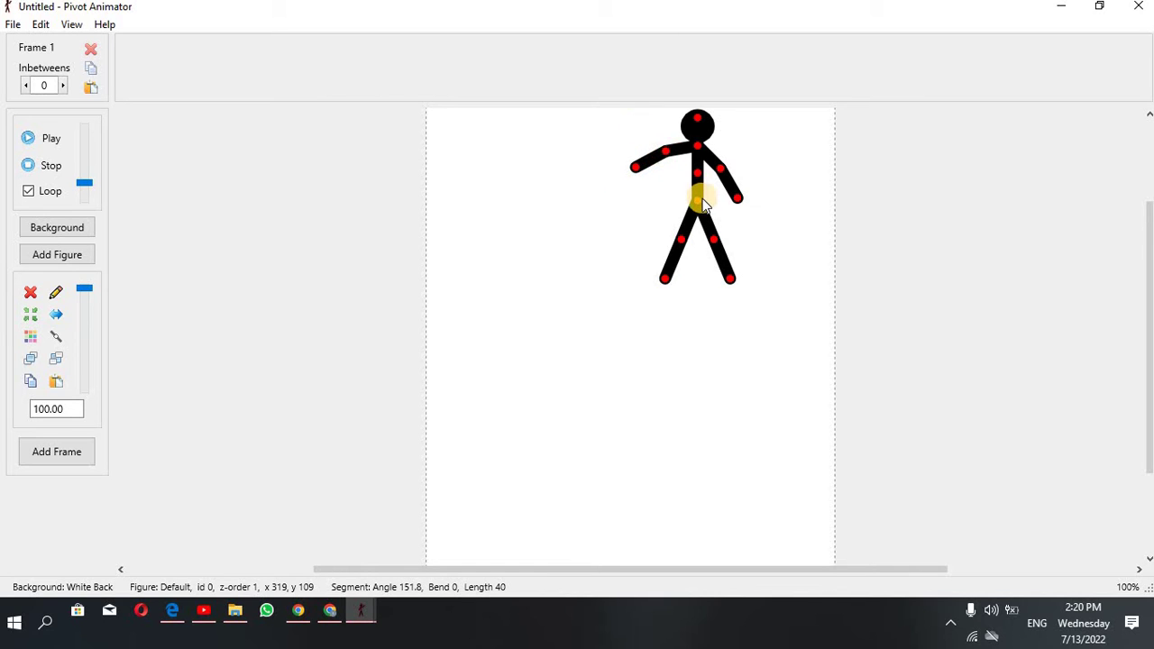
# Step: Place the figure at about x 100, y 398 with its left arm lowered, and add this pose as frame 1
pyautogui.moveTo(699, 206); pyautogui.dragTo(511, 445)
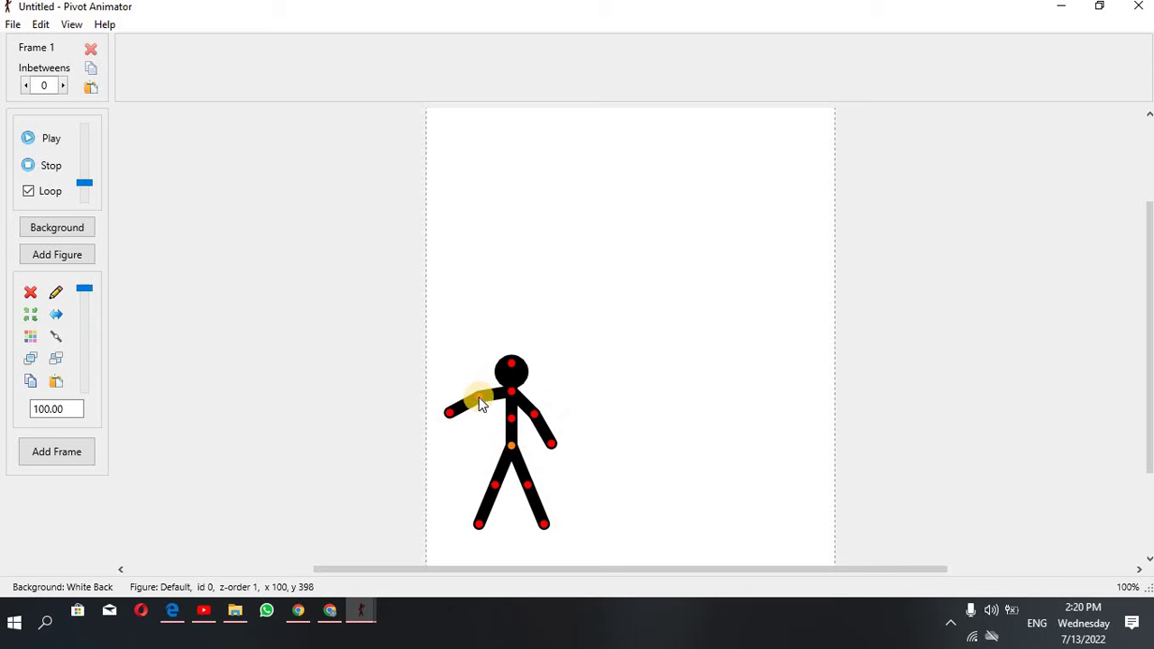
pyautogui.moveTo(472, 401); pyautogui.dragTo(485, 457)
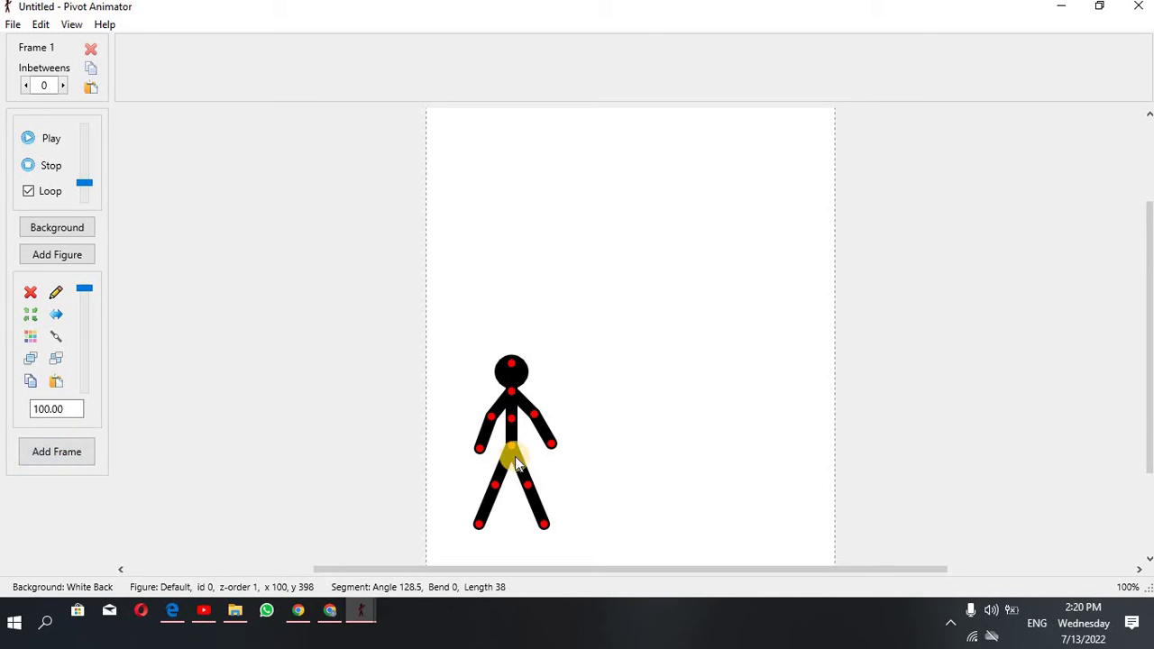
pyautogui.press('Return')
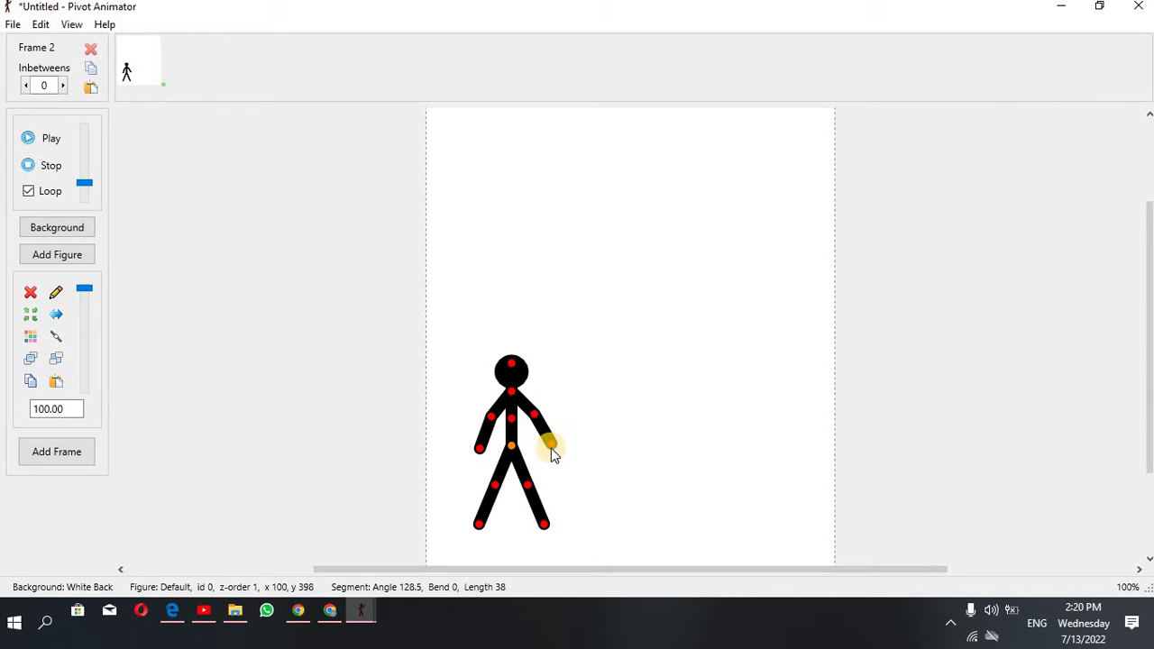
# Step: Add frame 2 with the right forearm raised to about -9.3° and frame 3 with the left forearm raised to about -174.5°
pyautogui.moveTo(550, 448); pyautogui.dragTo(598, 406)
pyautogui.press('Return')
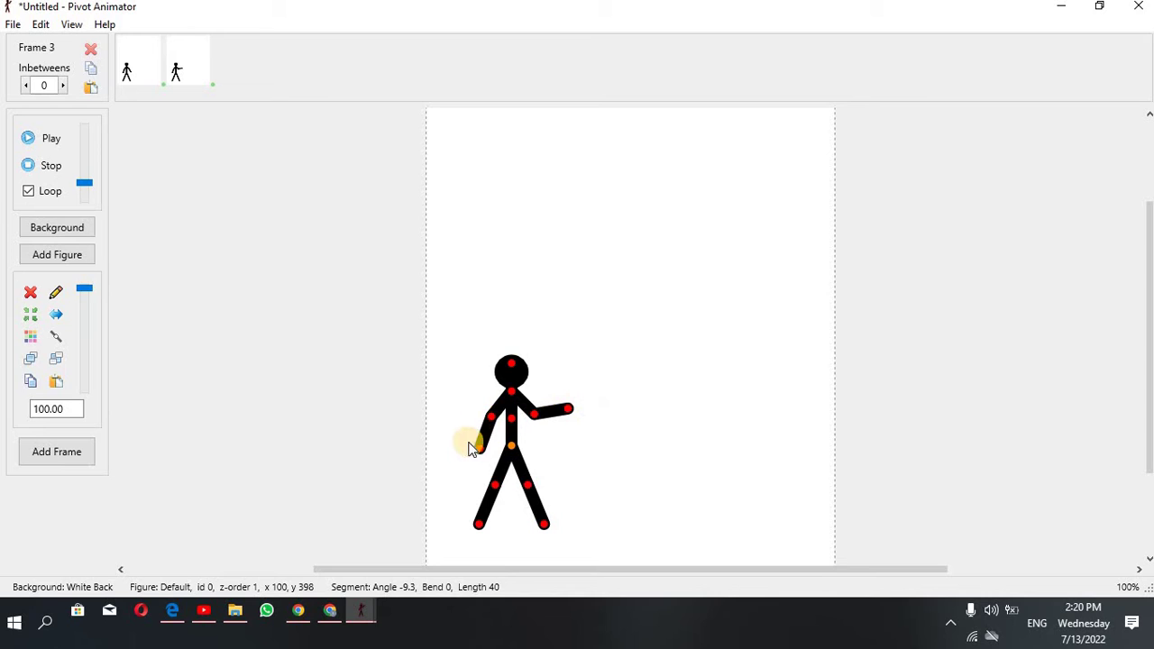
pyautogui.moveTo(482, 452); pyautogui.dragTo(438, 414)
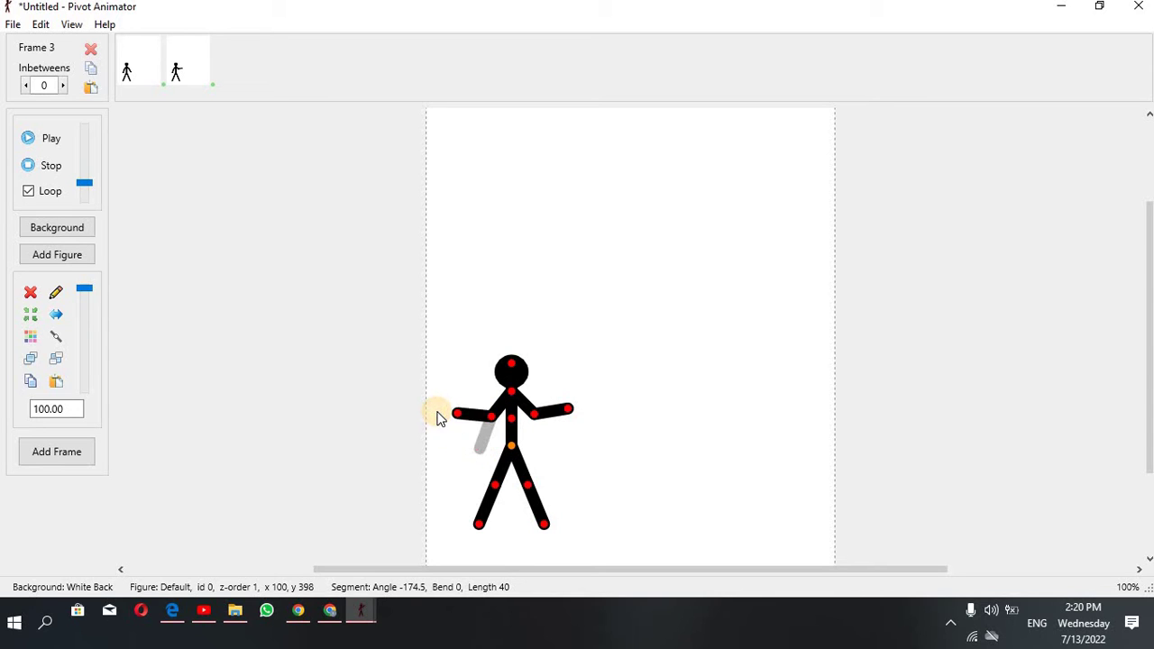
pyautogui.press('Return')
# Step: Spread both of the figure's legs wide, add the pose as frame 4, and play the animation
pyautogui.moveTo(527, 489); pyautogui.dragTo(442, 464)
pyautogui.press('Return')
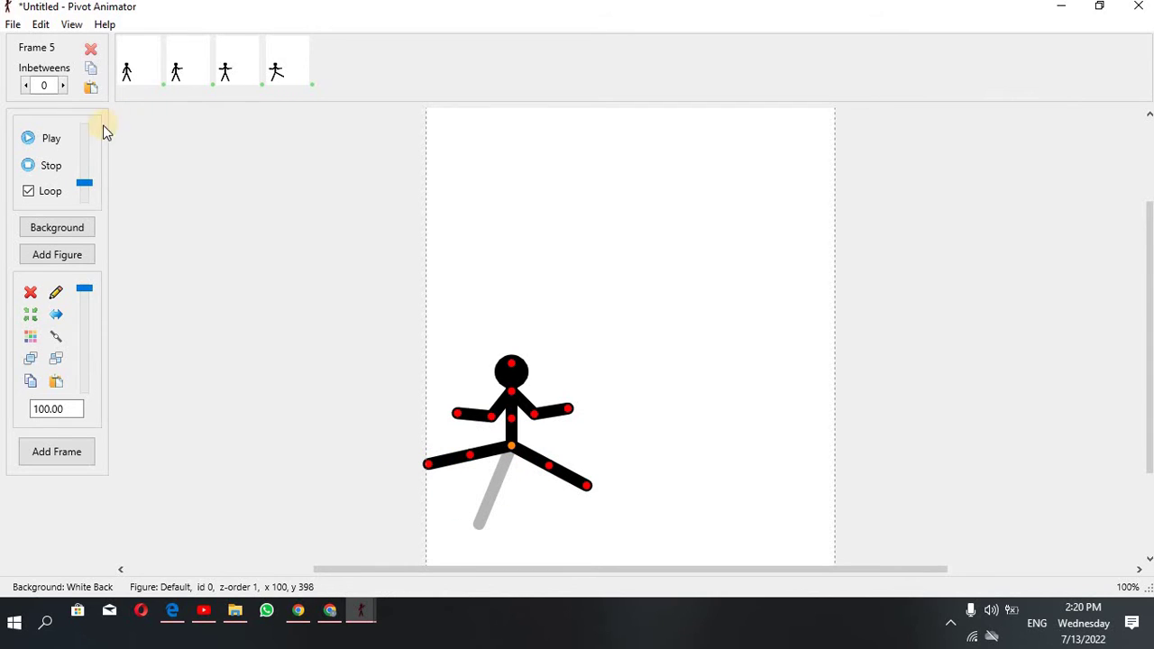
pyautogui.click(52, 139)
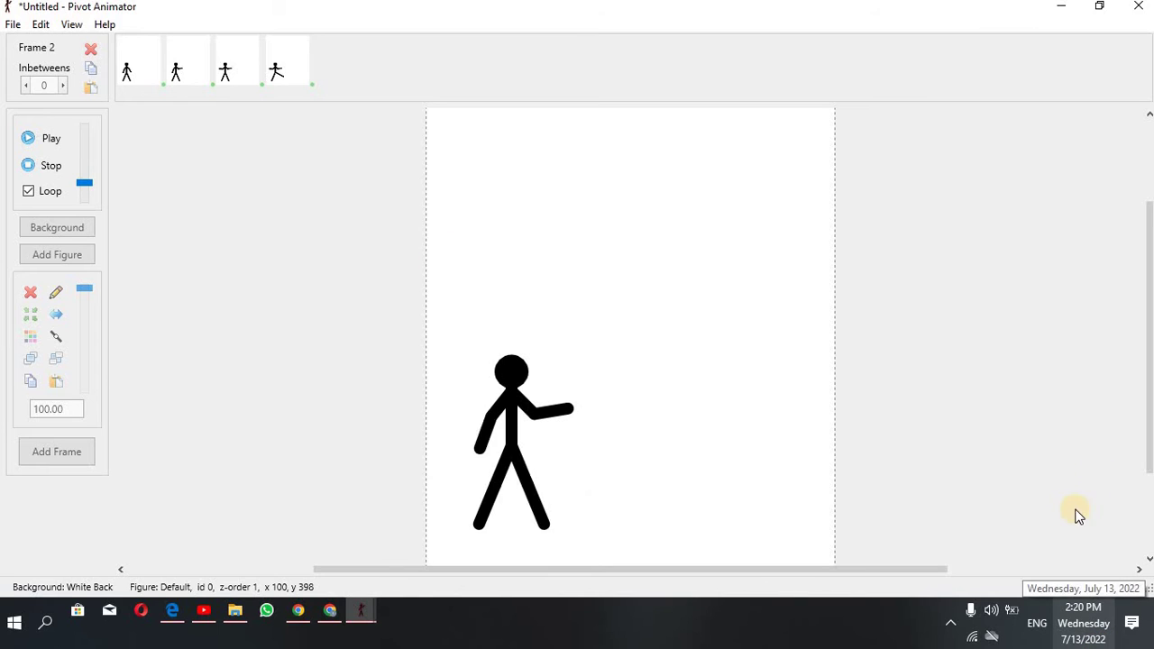
# Step: Stop the playback, raise the figure's left leg outward almost to horizontal, and add the pose as frame 5
pyautogui.click(54, 166)
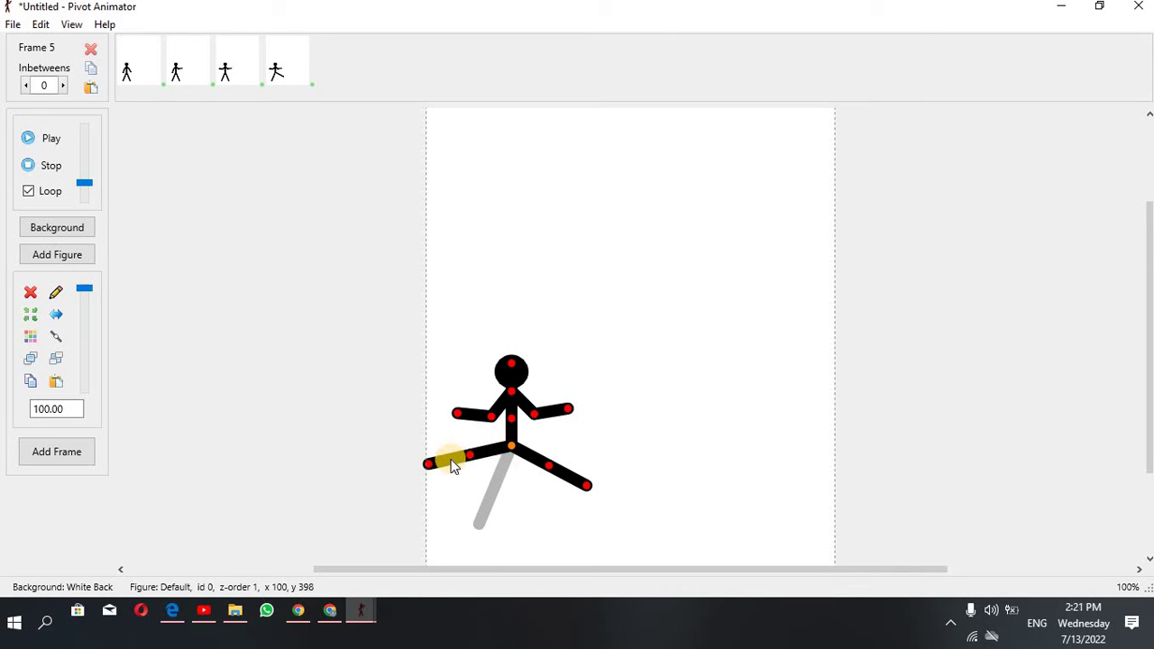
pyautogui.press('Return')
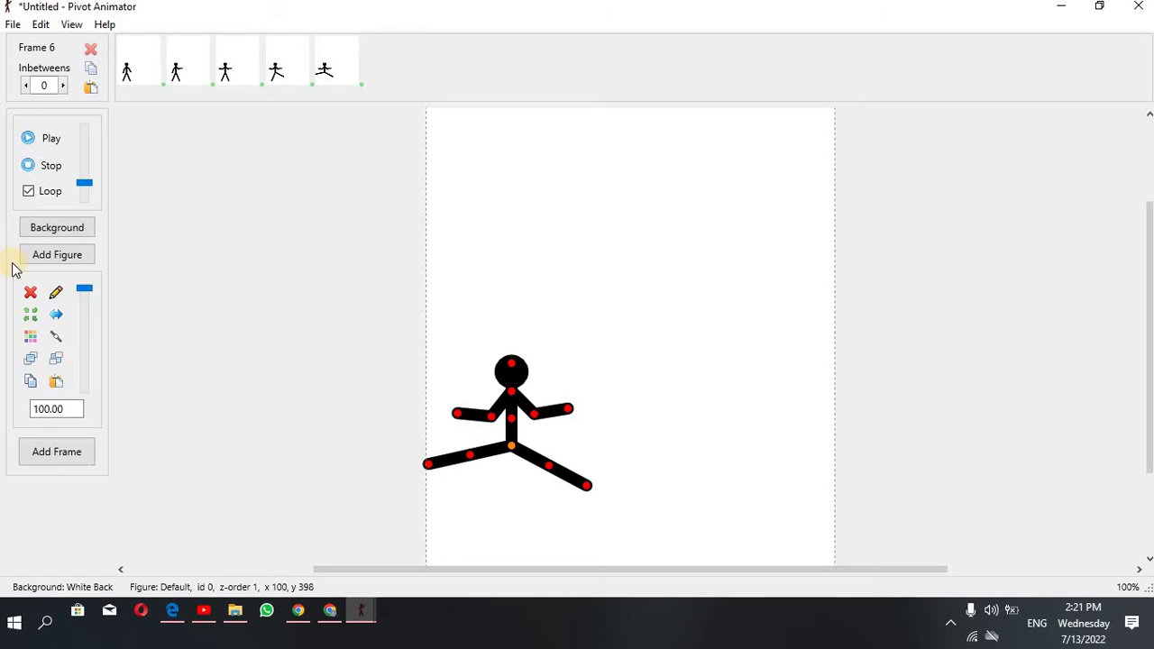
# Step: Add three extra default stick figures, placing one at about x 293, y 225 and another at about x 316, y 336
pyautogui.click(59, 254)
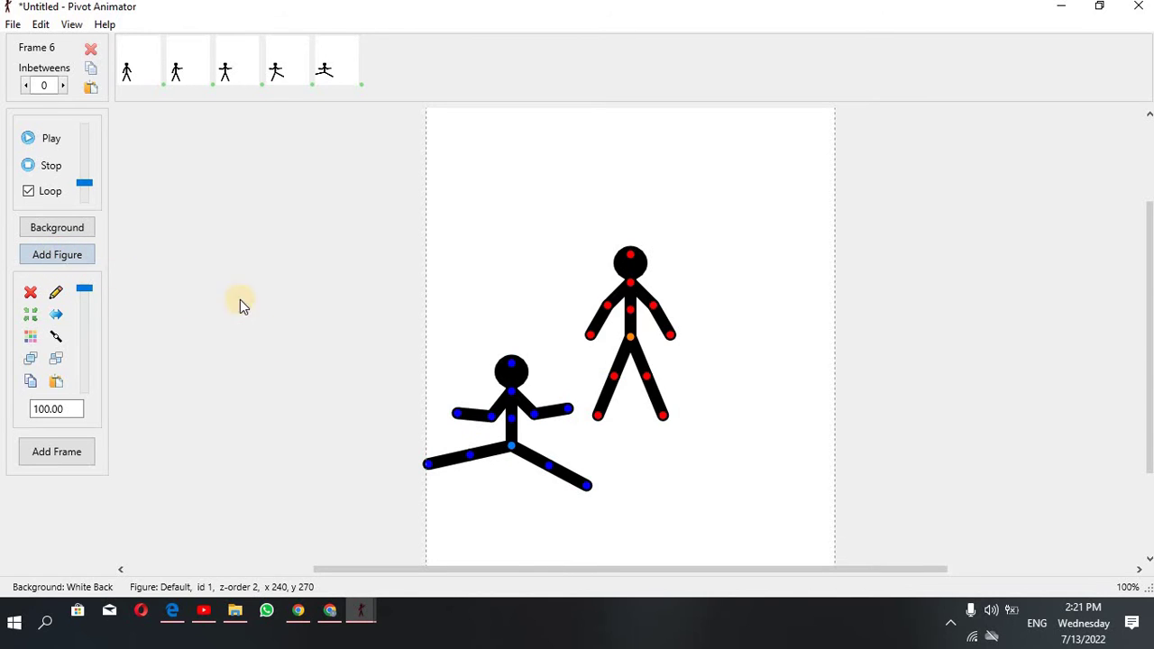
pyautogui.moveTo(630, 336); pyautogui.dragTo(675, 297)
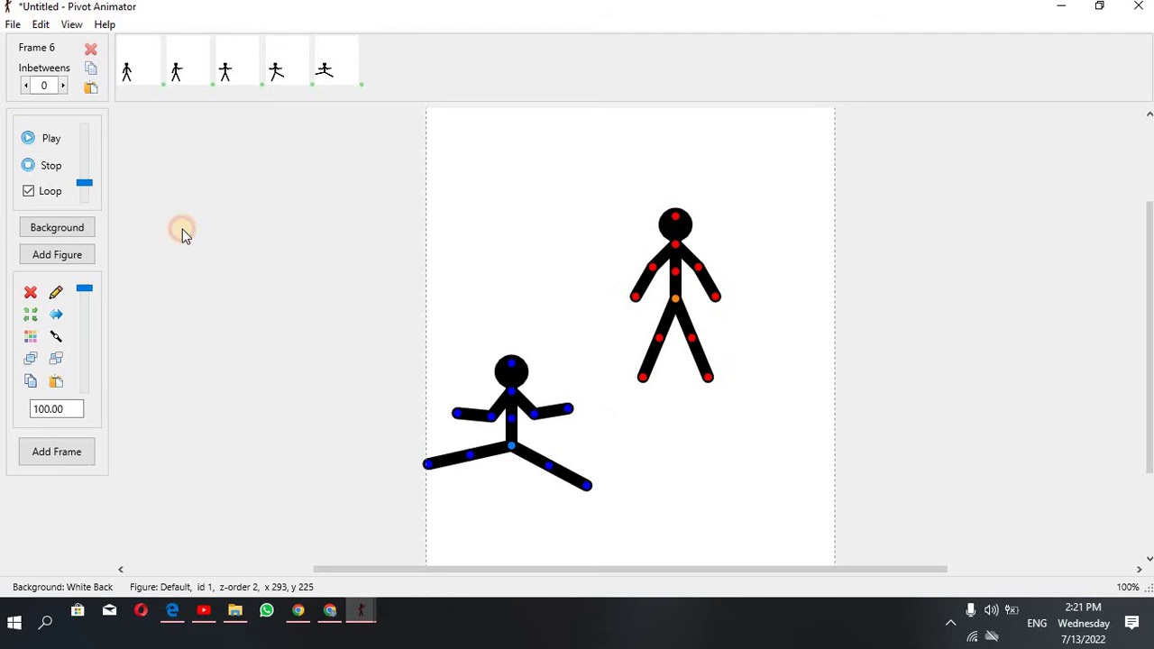
pyautogui.click(90, 255)
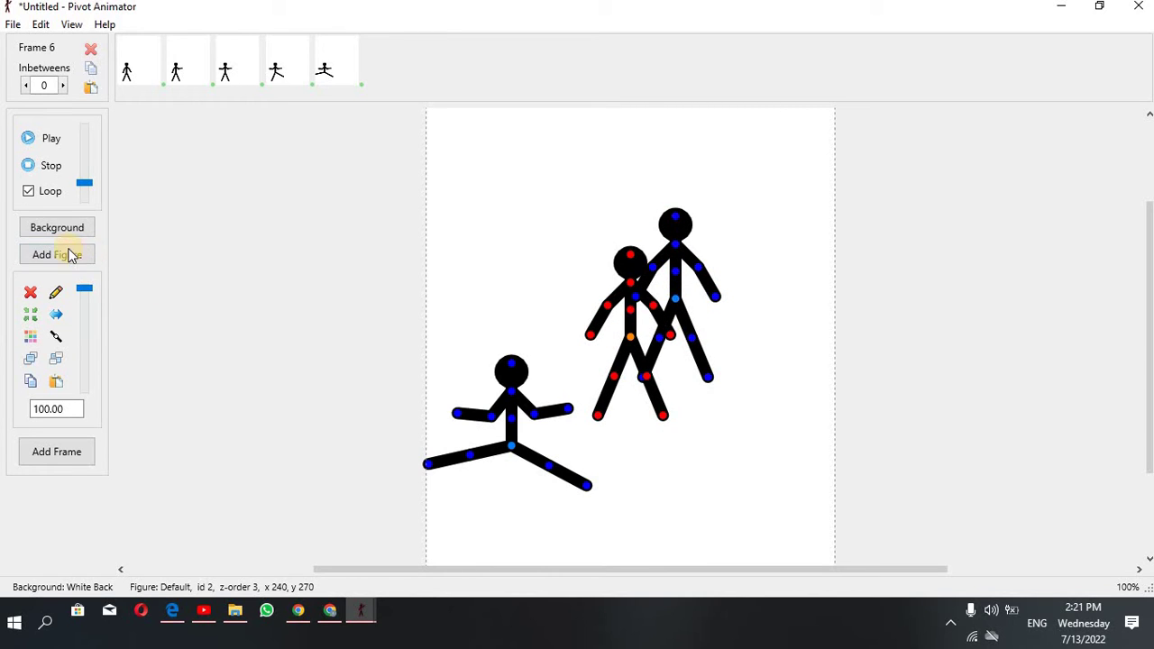
pyautogui.click(71, 255)
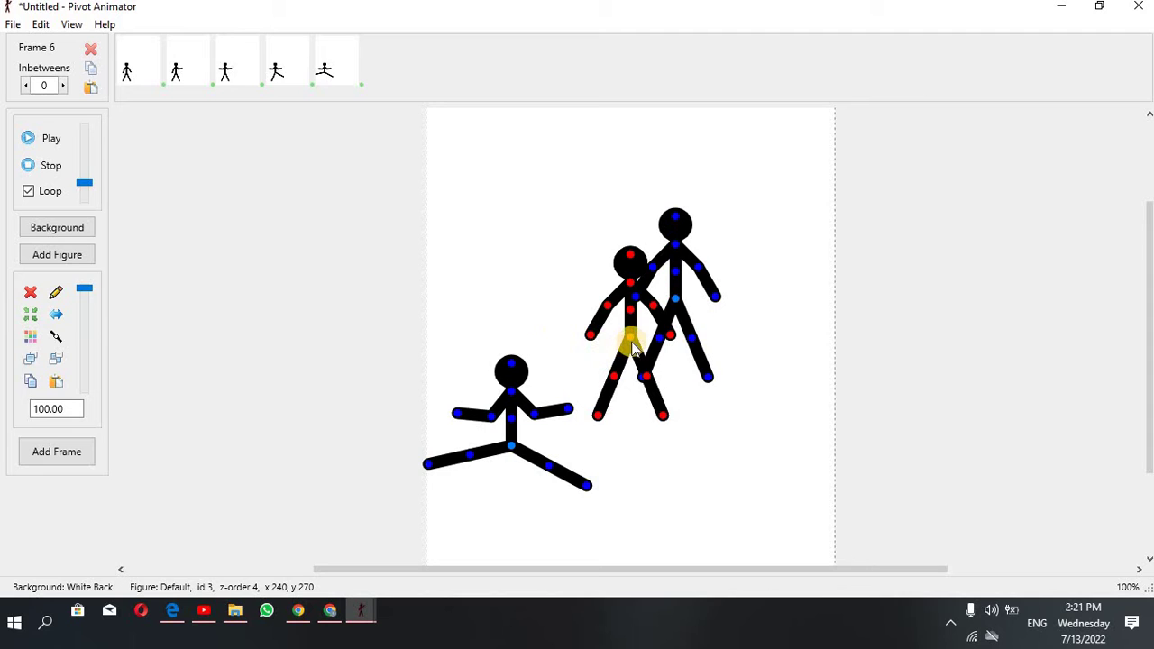
pyautogui.moveTo(630, 350); pyautogui.dragTo(651, 406)
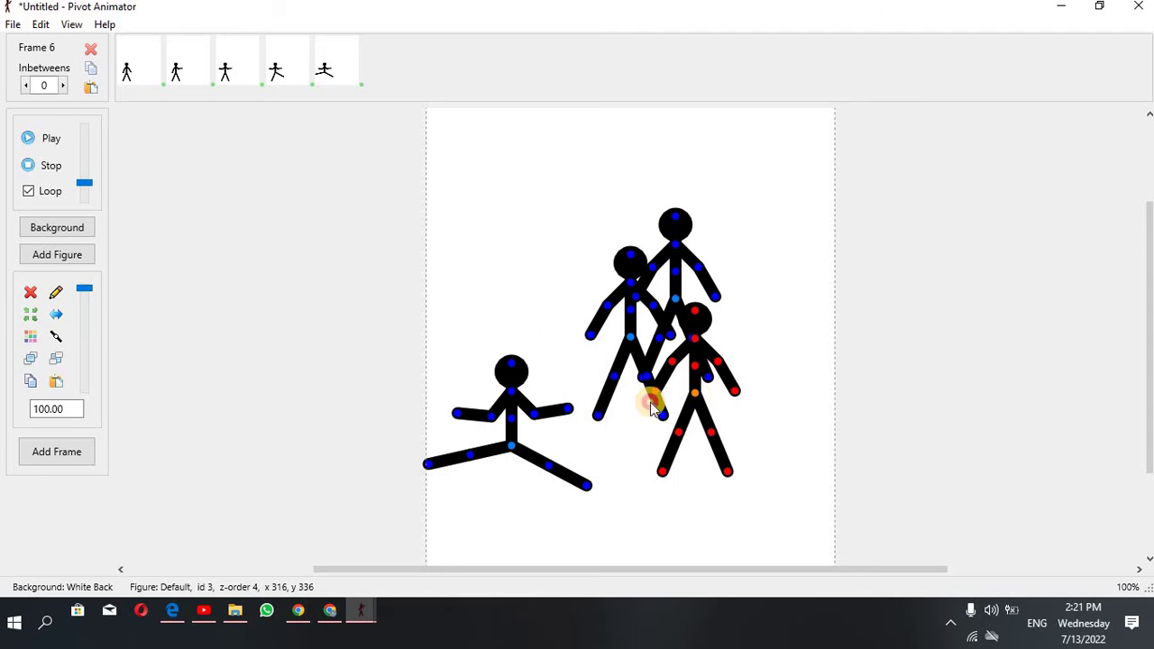
# Step: Add five more default figures and spread them around the canvas, including at about x 158, y 126 and x 181, y 383
pyautogui.click(69, 256)
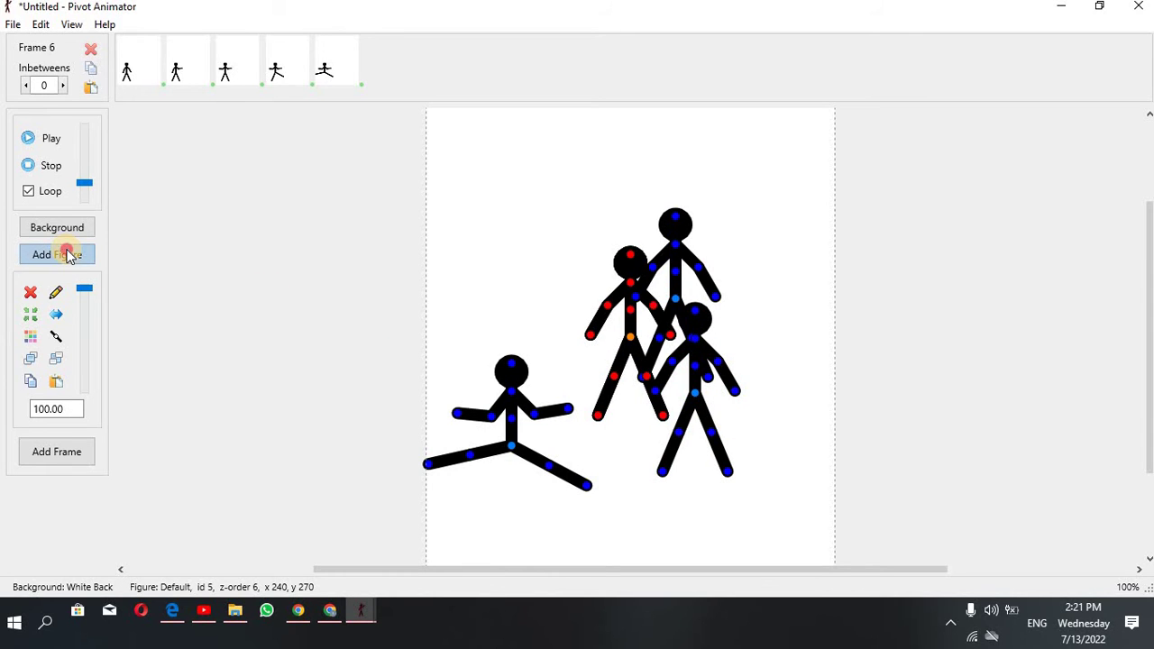
pyautogui.moveTo(630, 341); pyautogui.dragTo(546, 315)
pyautogui.click(628, 334)
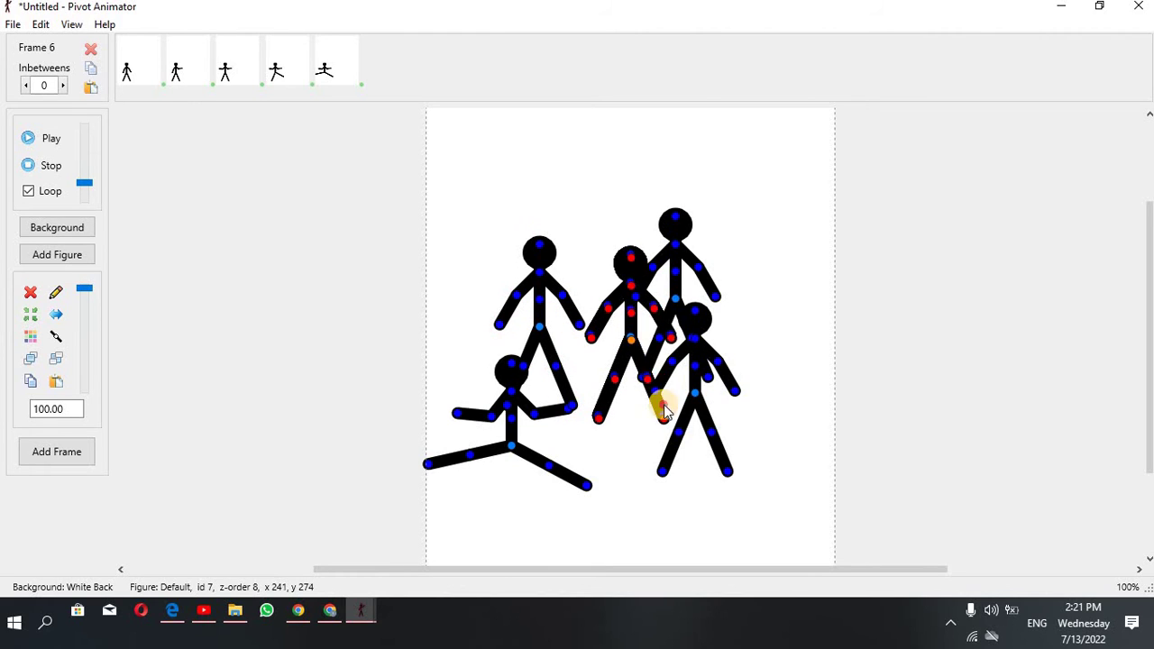
pyautogui.moveTo(631, 341); pyautogui.dragTo(665, 412)
pyautogui.moveTo(631, 341); pyautogui.dragTo(561, 214)
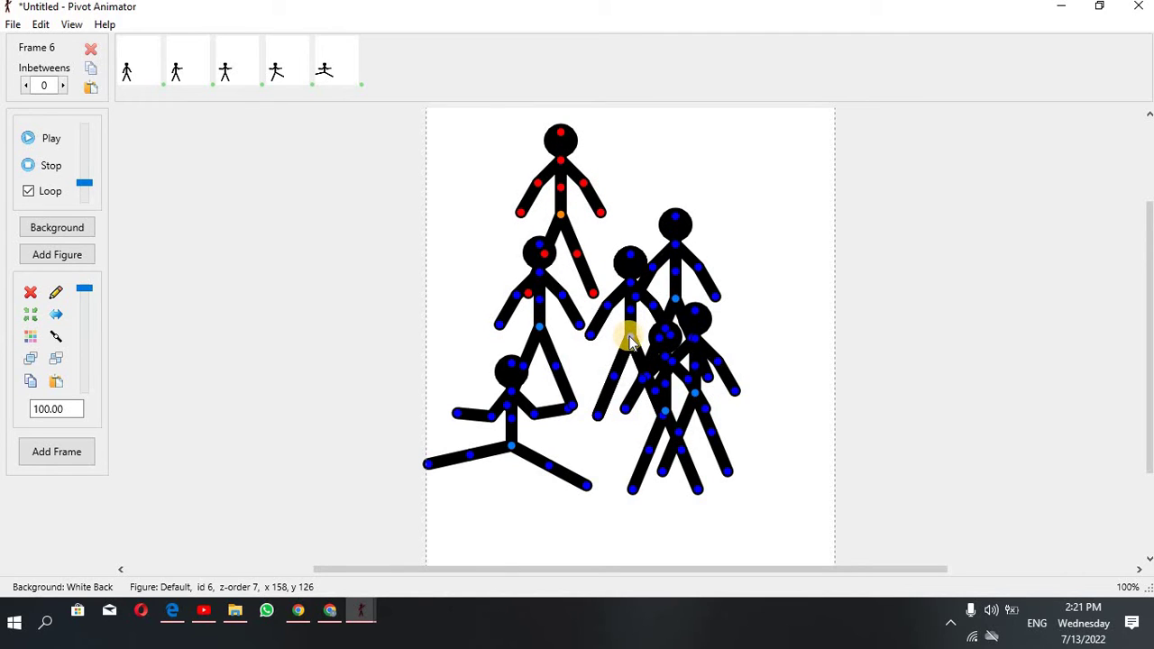
pyautogui.moveTo(628, 341); pyautogui.dragTo(580, 433)
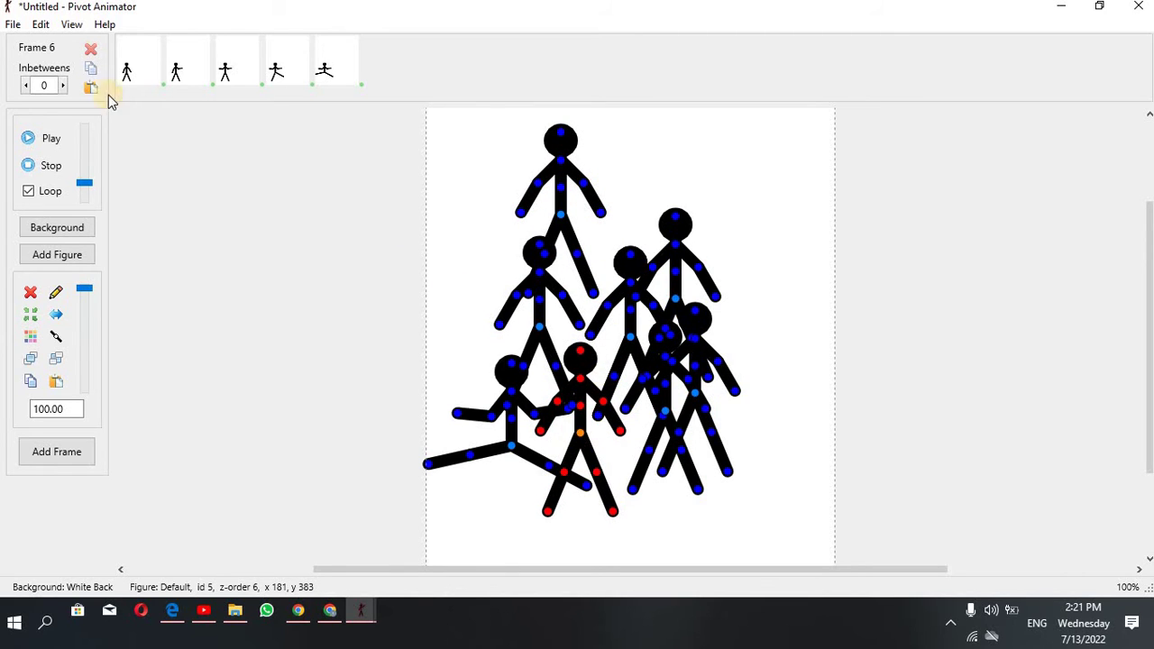
# Step: Delete every figure from the canvas, including the original stick figure
pyautogui.click(30, 294)
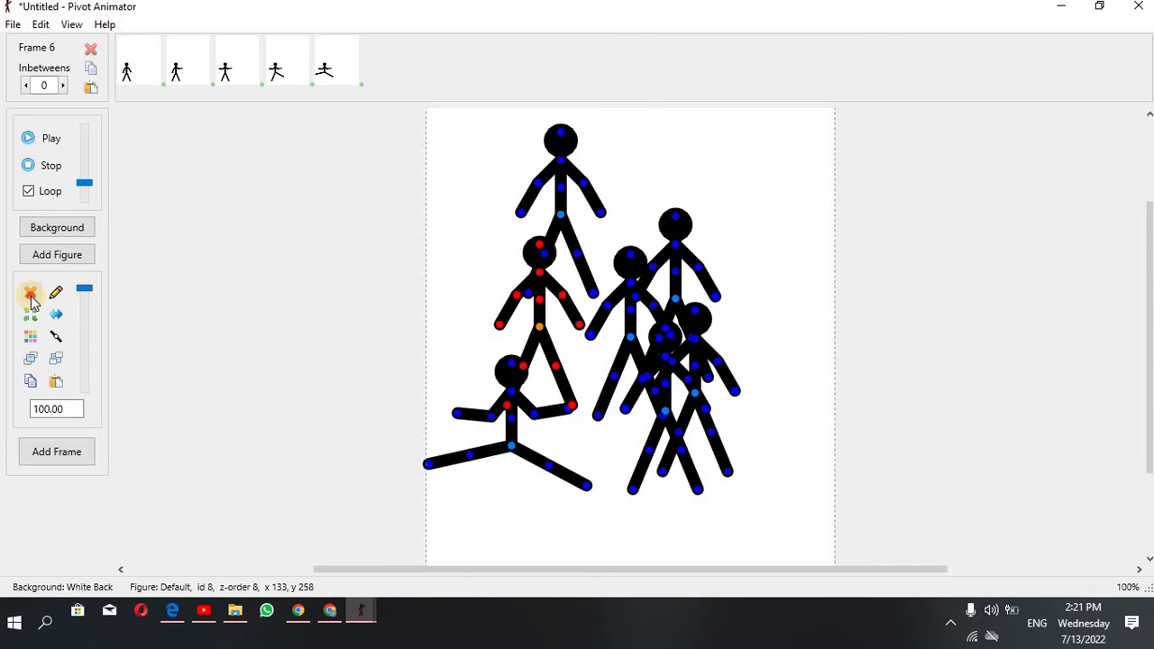
pyautogui.click(29, 294)
pyautogui.click(30, 293)
pyautogui.click(30, 294)
pyautogui.click(30, 294)
pyautogui.click(29, 294)
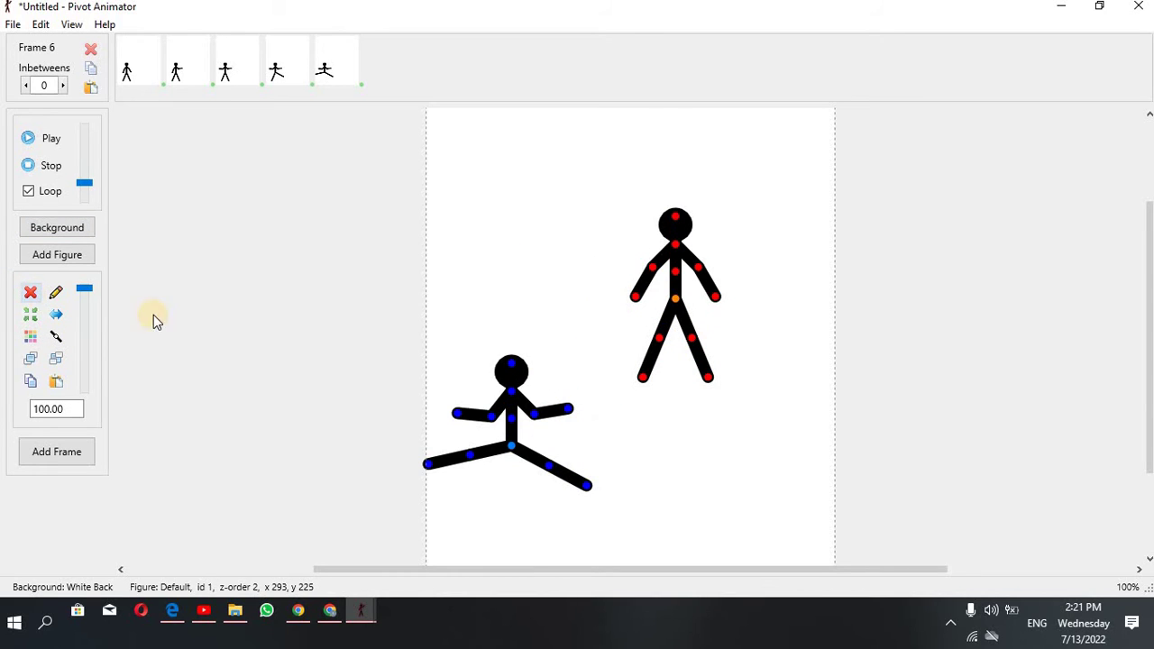
pyautogui.click(29, 294)
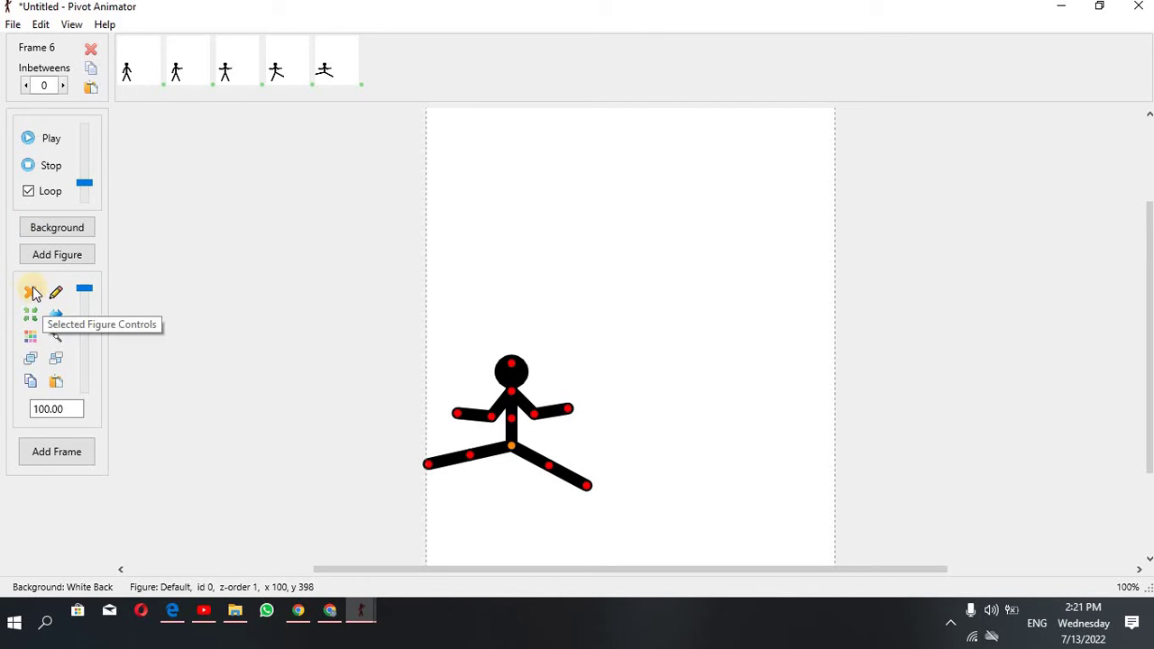
pyautogui.click(30, 294)
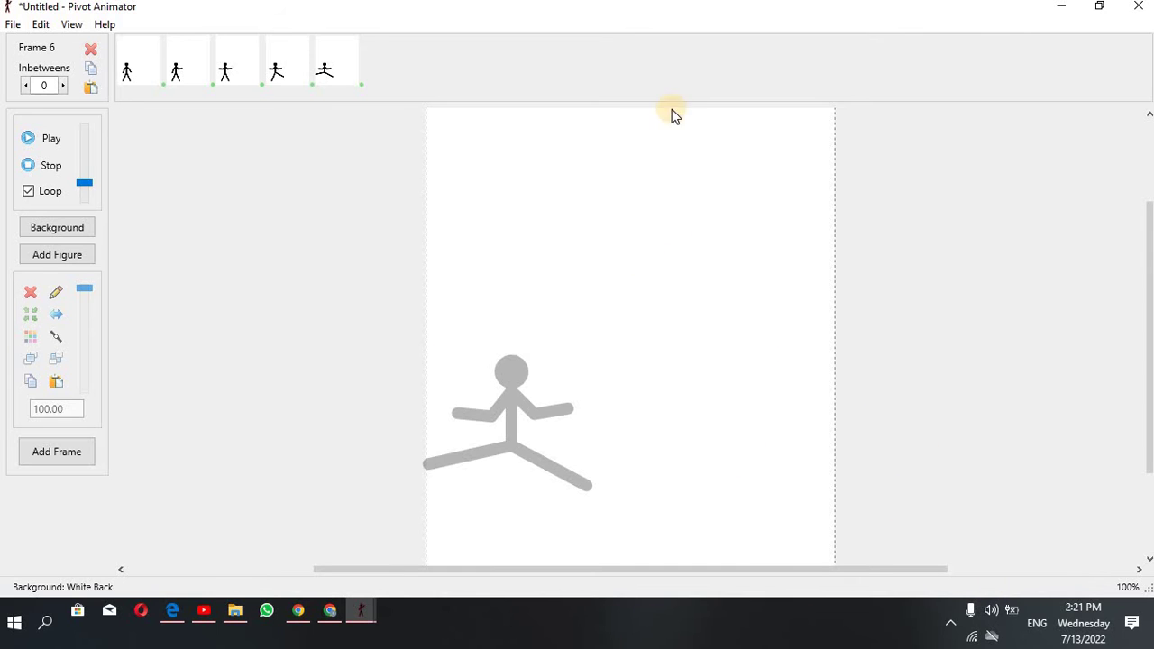
# Step: Switch to YouTube, look over the "stickman cartoon" results for example animations, and return to Pivot Animator
pyautogui.click(204, 610)
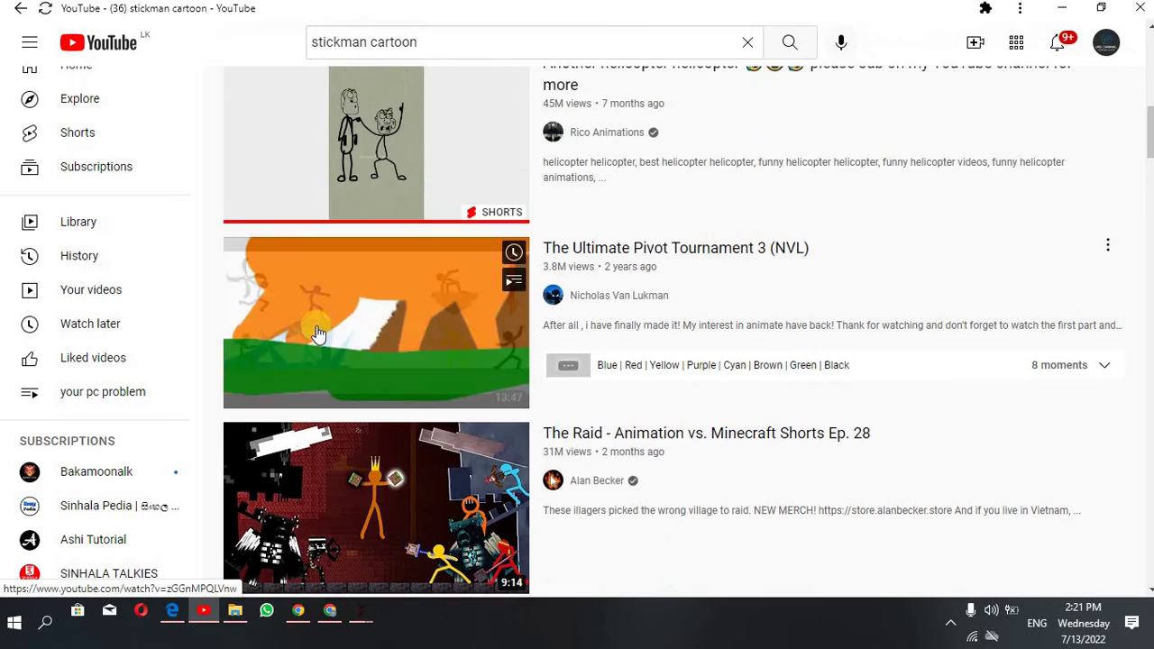
pyautogui.scroll(1, 404, 503)
pyautogui.scroll(-2, 405, 503)
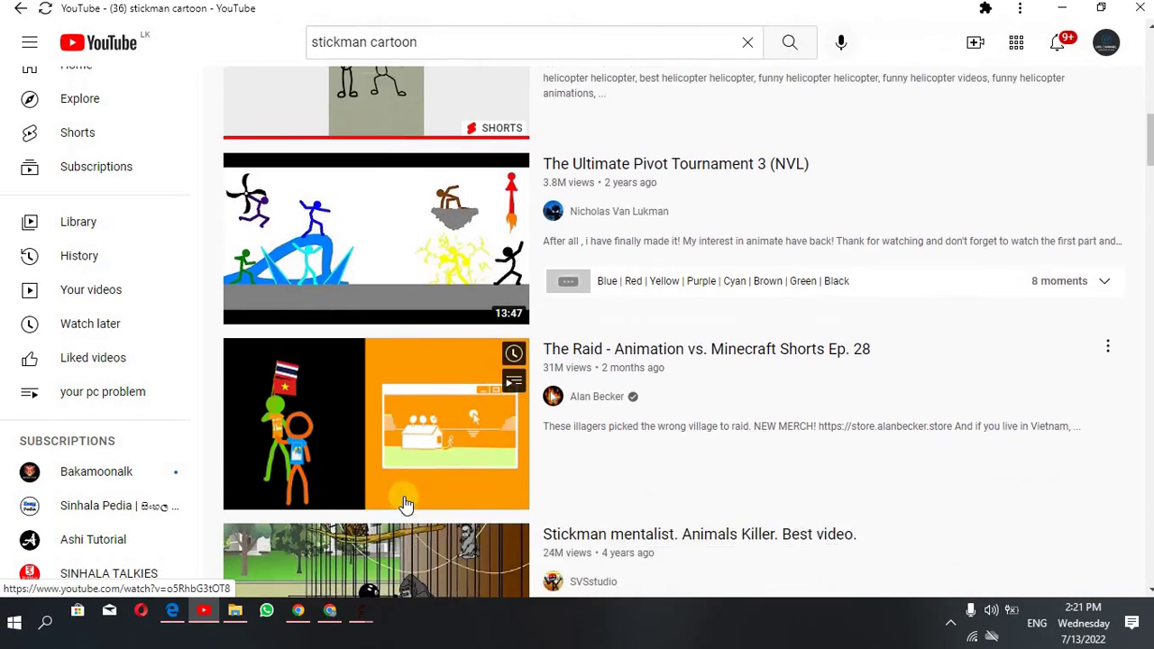
pyautogui.scroll(1, 405, 503)
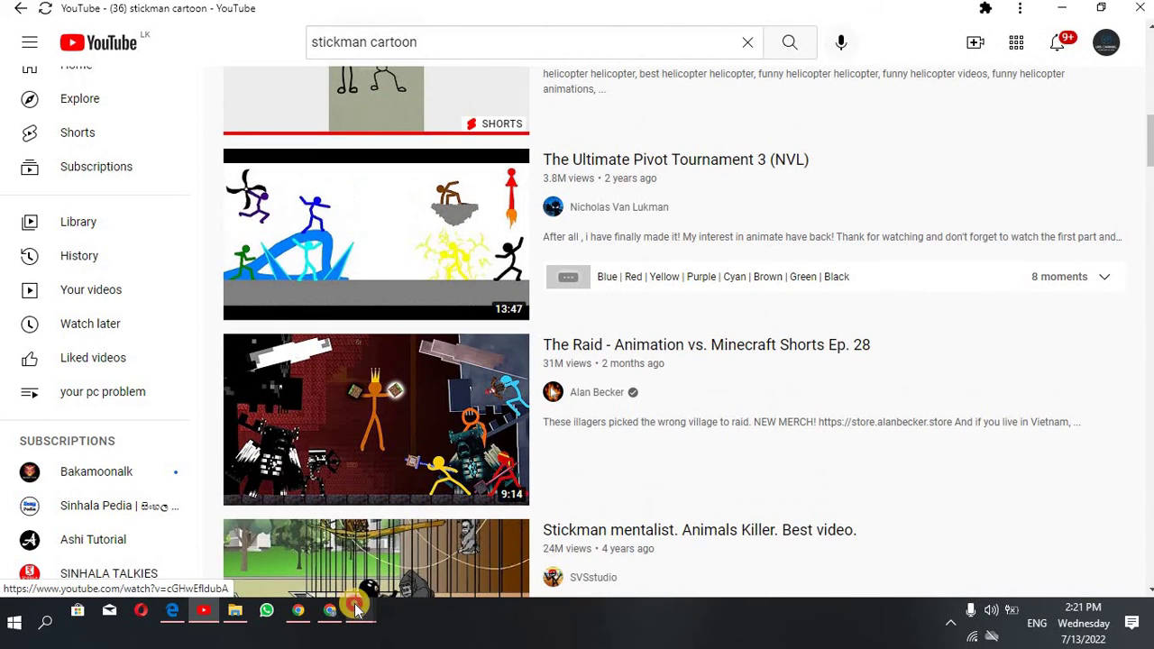
pyautogui.moveTo(357, 610)
pyautogui.click(772, 541)
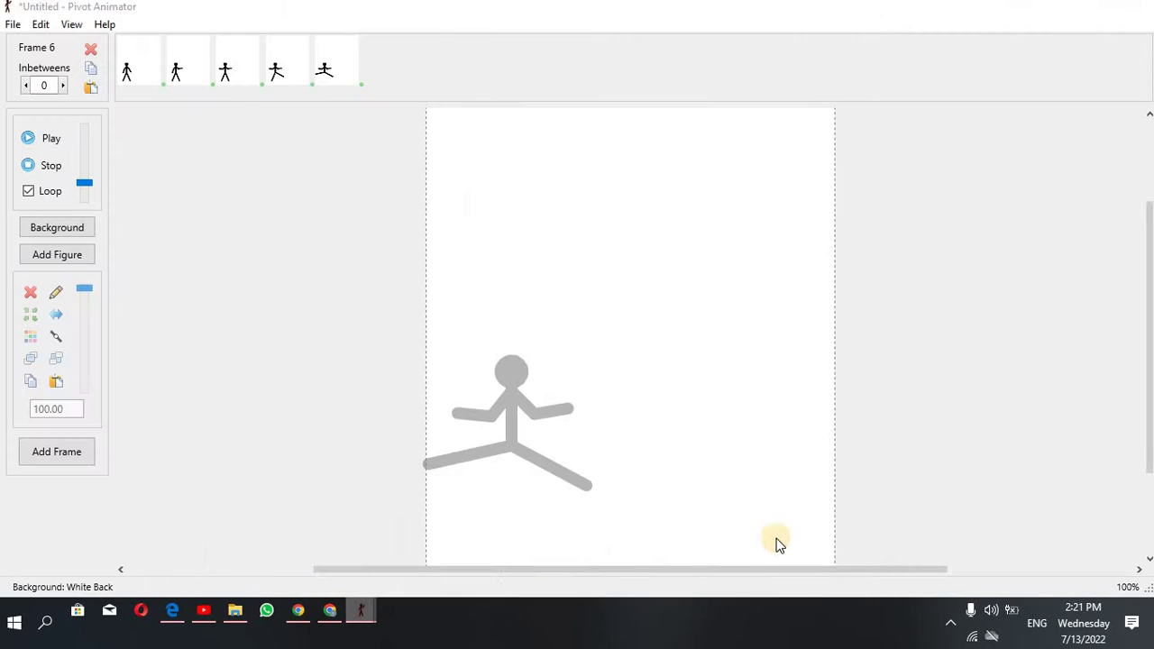
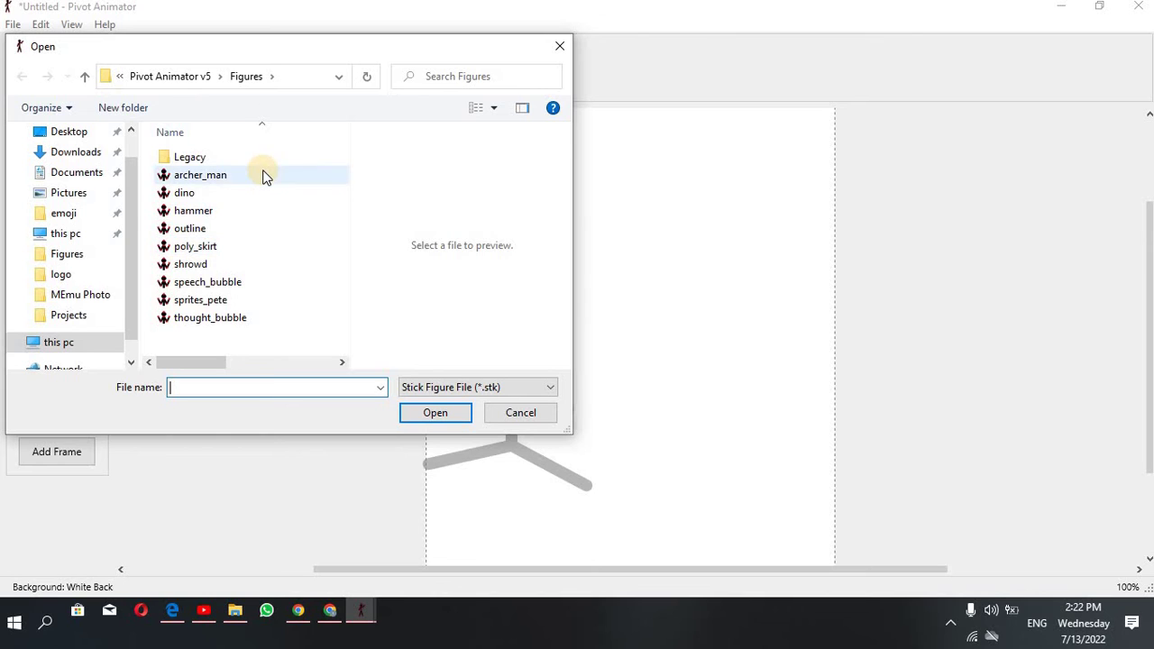
# Step: Load the hammer figure from the Figures folder and place it at about x 151, y 261 above the ghosted stick figure
pyautogui.click(255, 208)
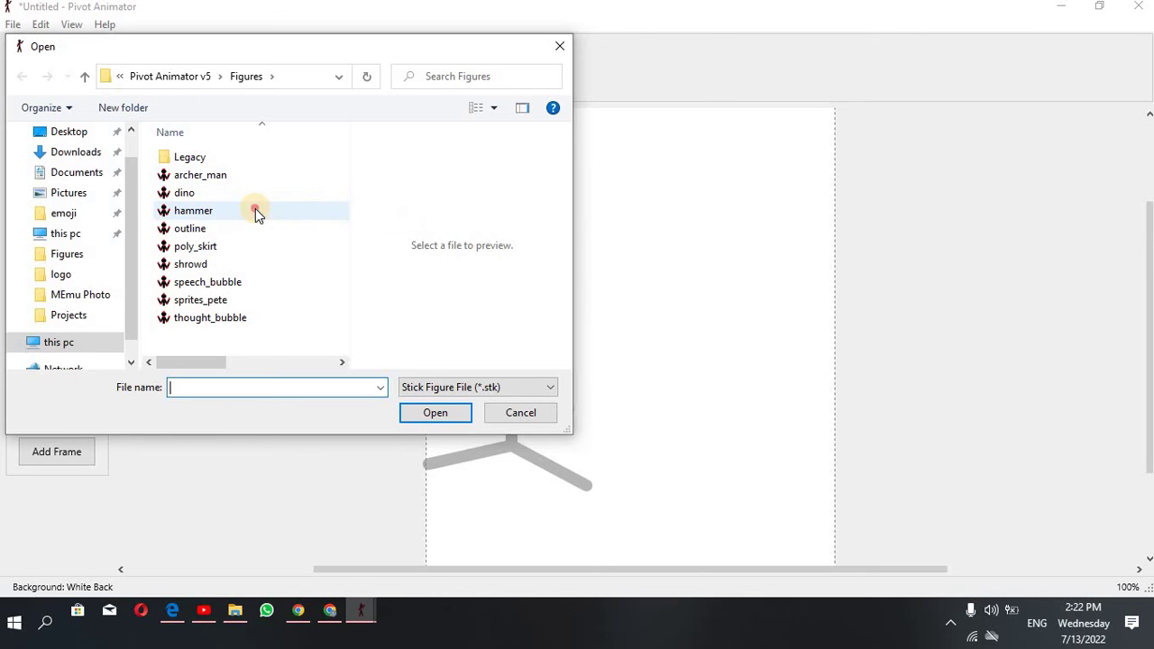
pyautogui.click(434, 412)
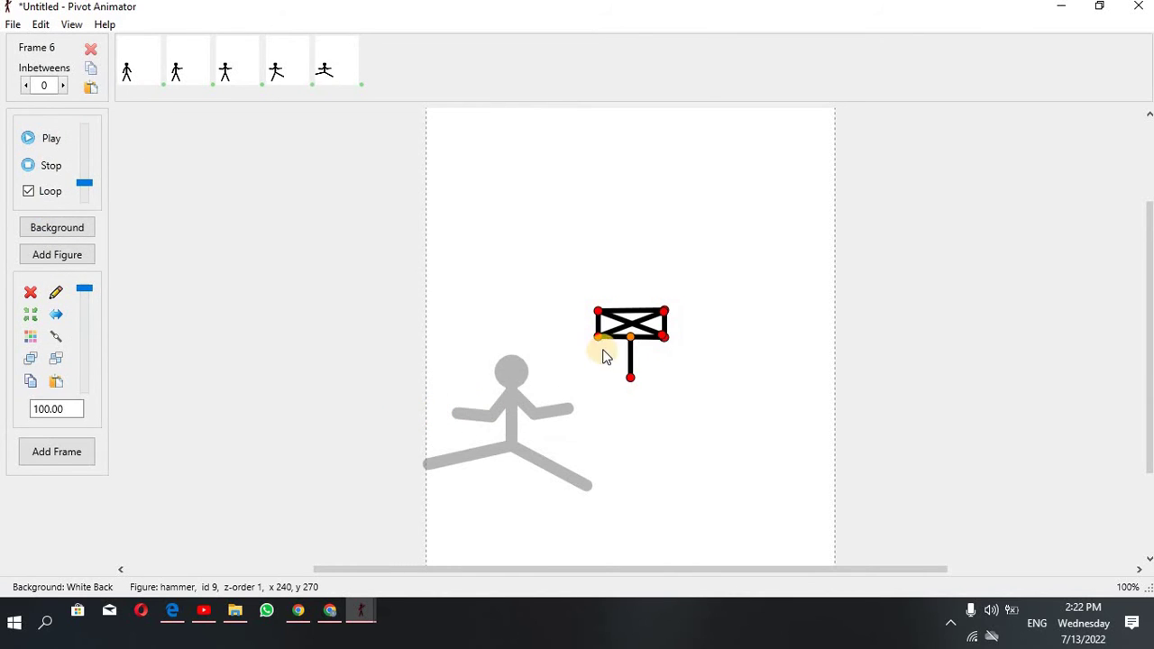
pyautogui.moveTo(628, 336); pyautogui.dragTo(566, 347)
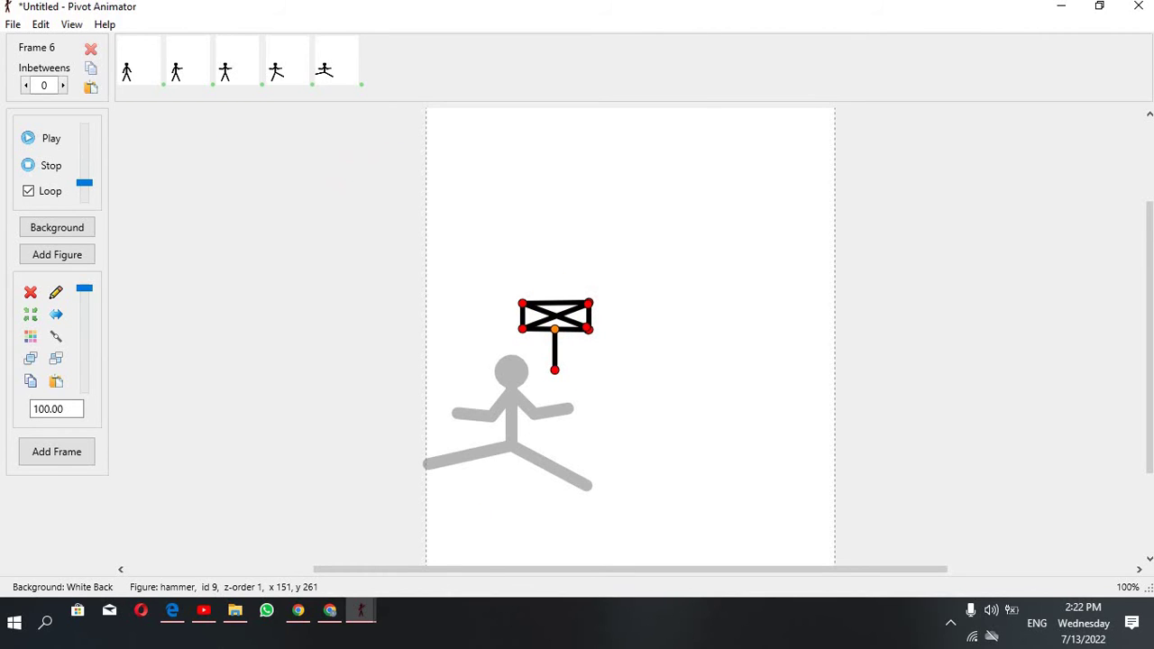
# Step: Load the dino figure type and move it up to about x 238, y 212
pyautogui.click(13, 24)
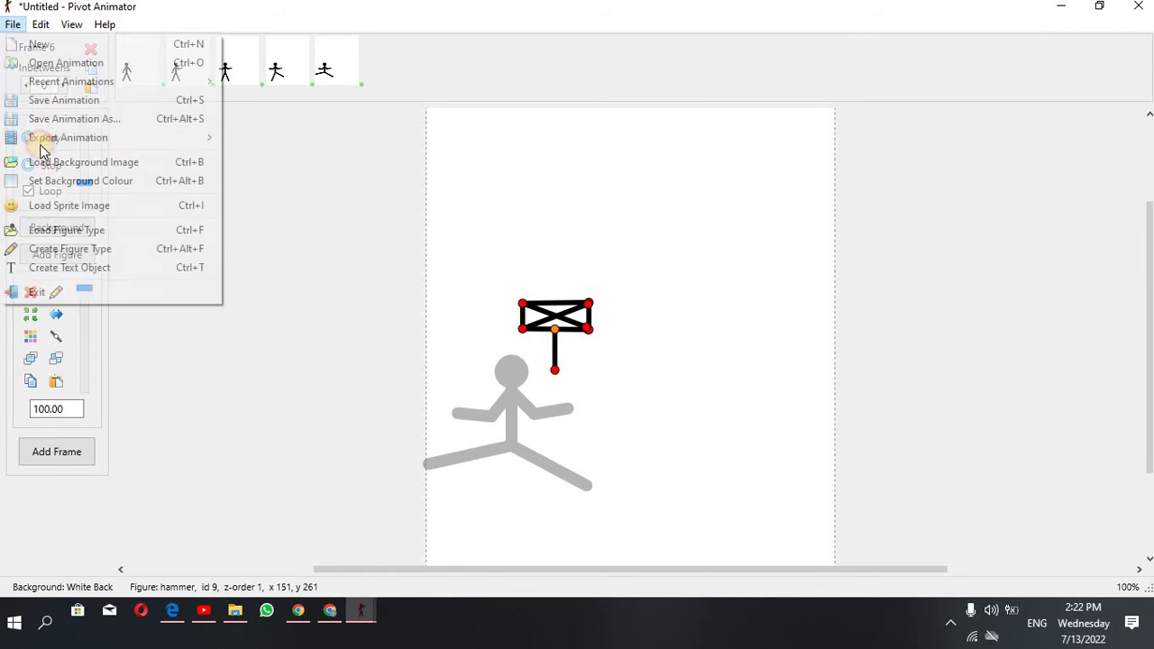
pyautogui.click(58, 231)
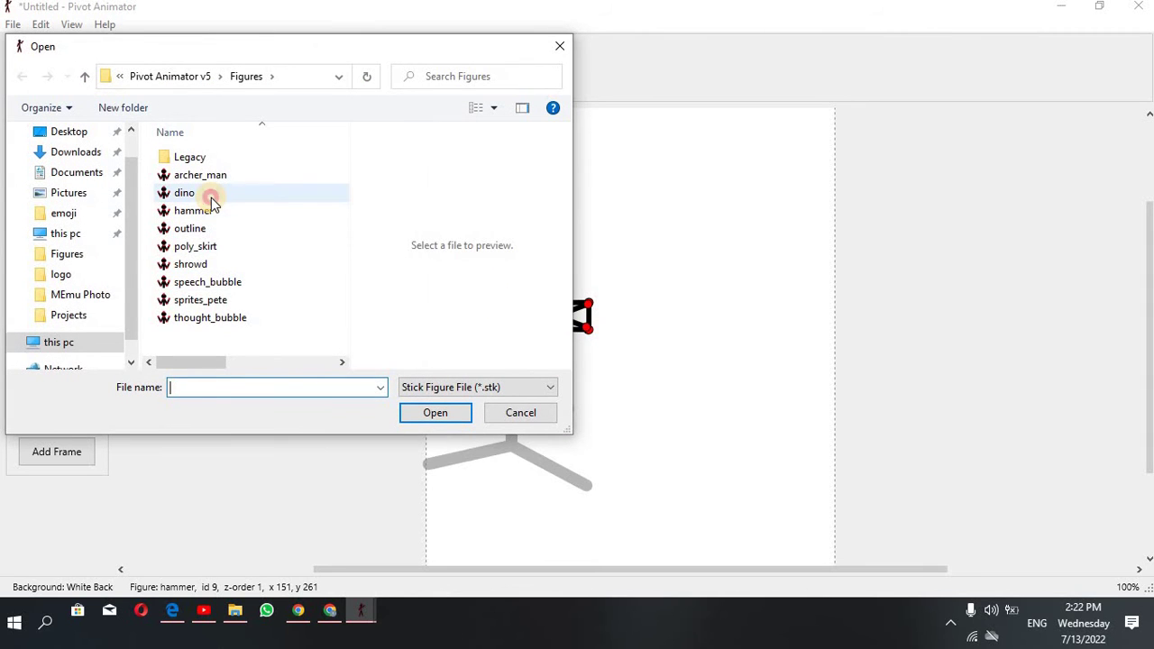
pyautogui.click(211, 197)
pyautogui.click(437, 414)
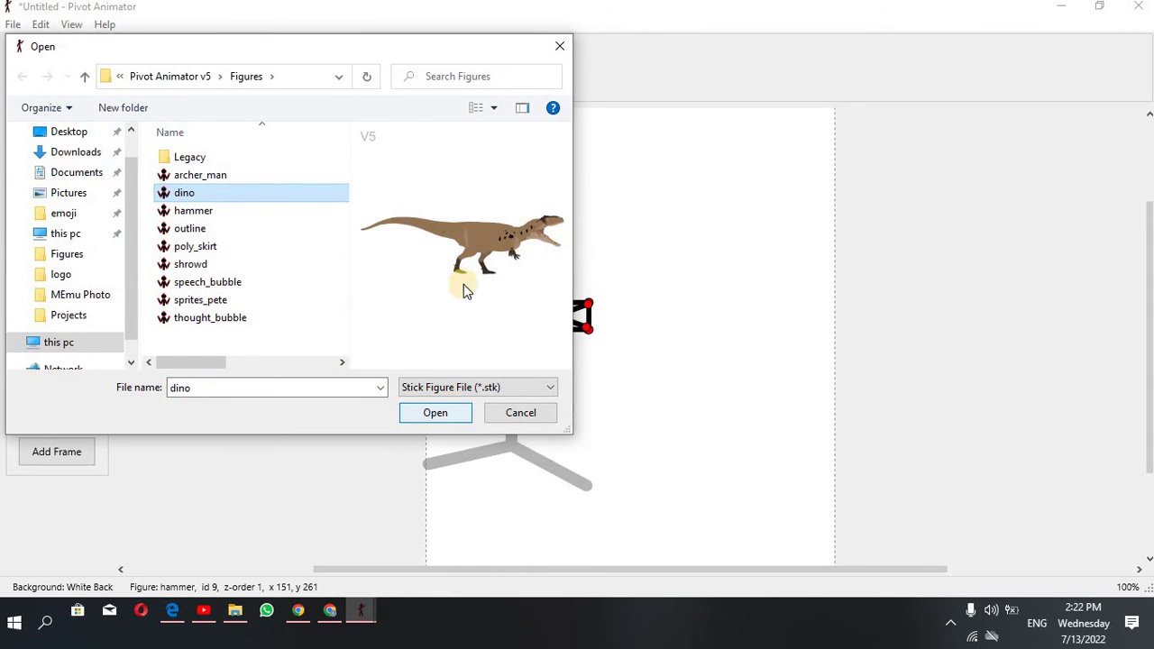
pyautogui.click(411, 411)
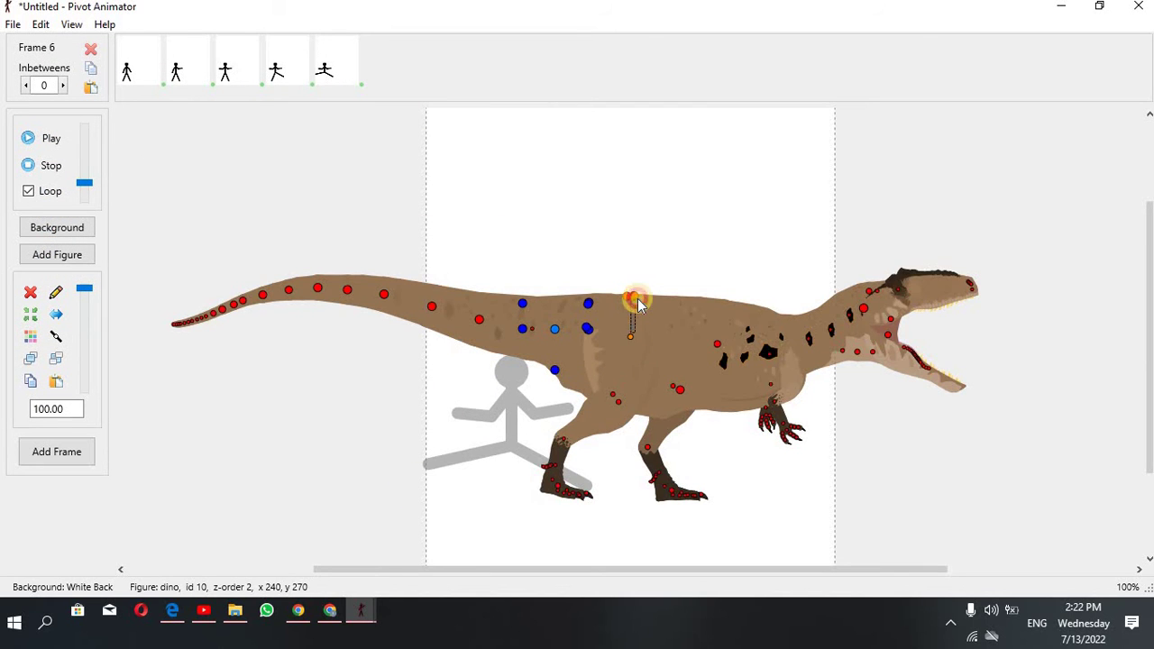
pyautogui.moveTo(629, 335); pyautogui.dragTo(629, 268)
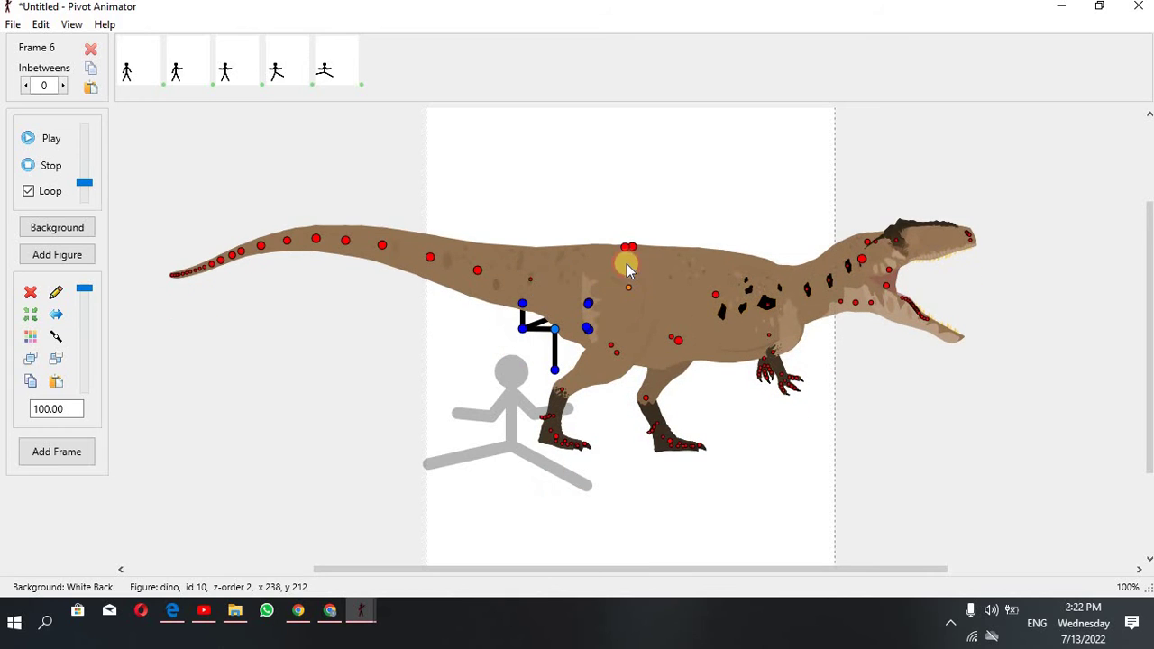
# Step: Preview the poly_skirt, shrowd, speech_bubble, sprites_pete and thought_bubble figure types, and load sprites_pete onto the canvas
pyautogui.click(13, 25)
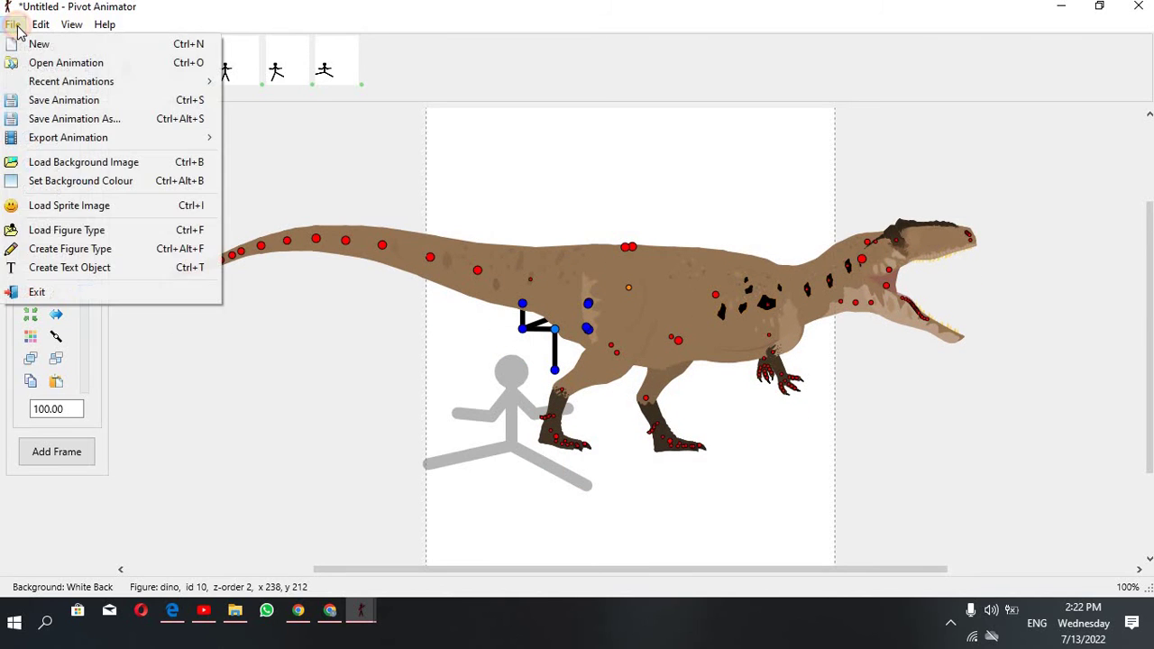
pyautogui.click(34, 230)
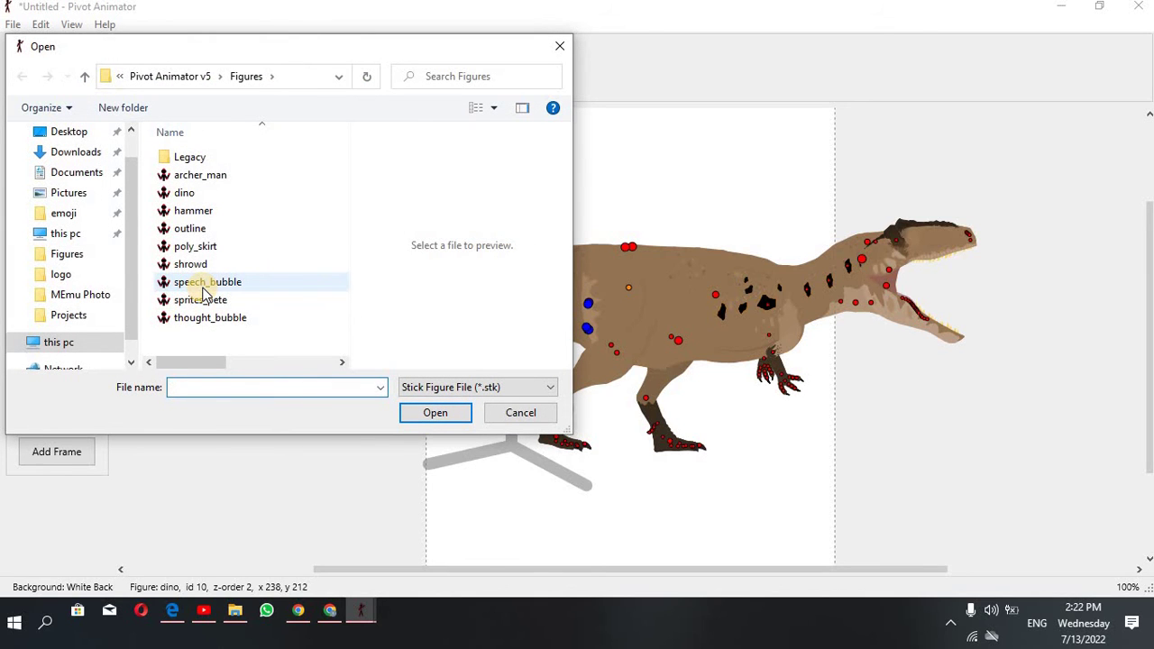
pyautogui.click(275, 251)
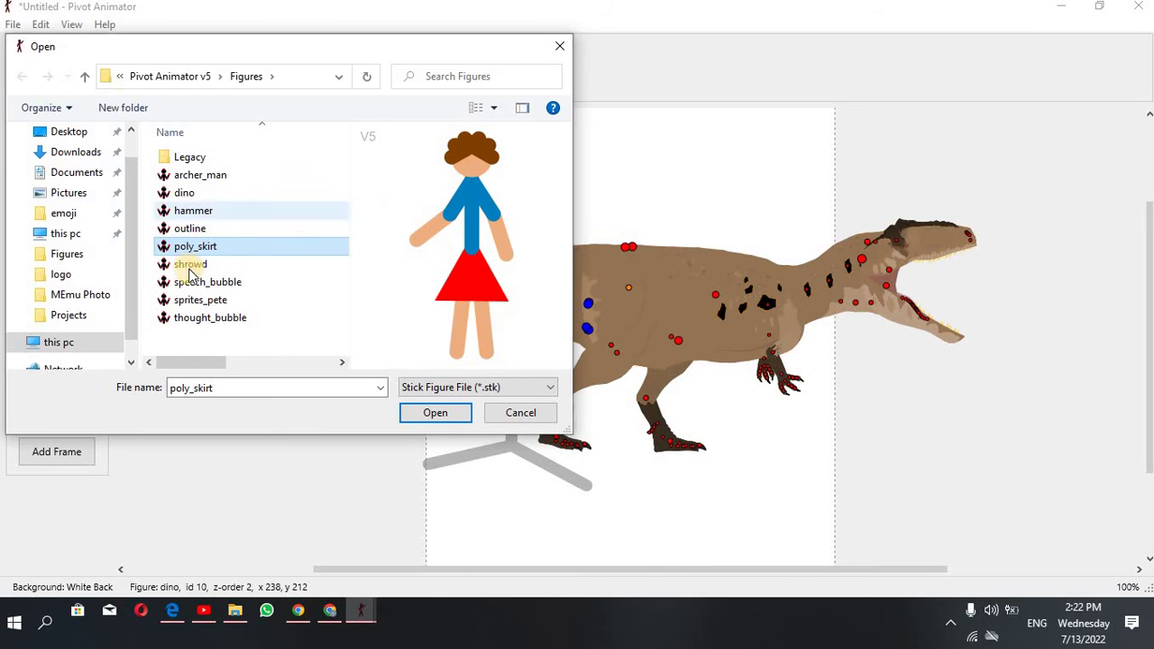
pyautogui.click(296, 266)
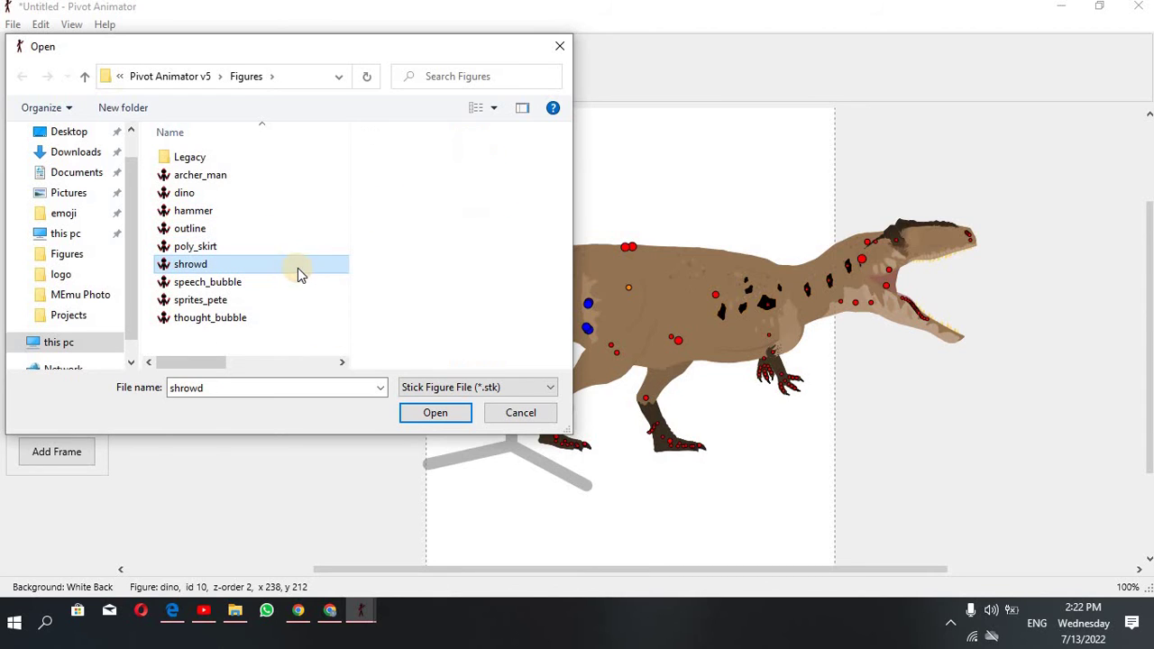
pyautogui.click(214, 281)
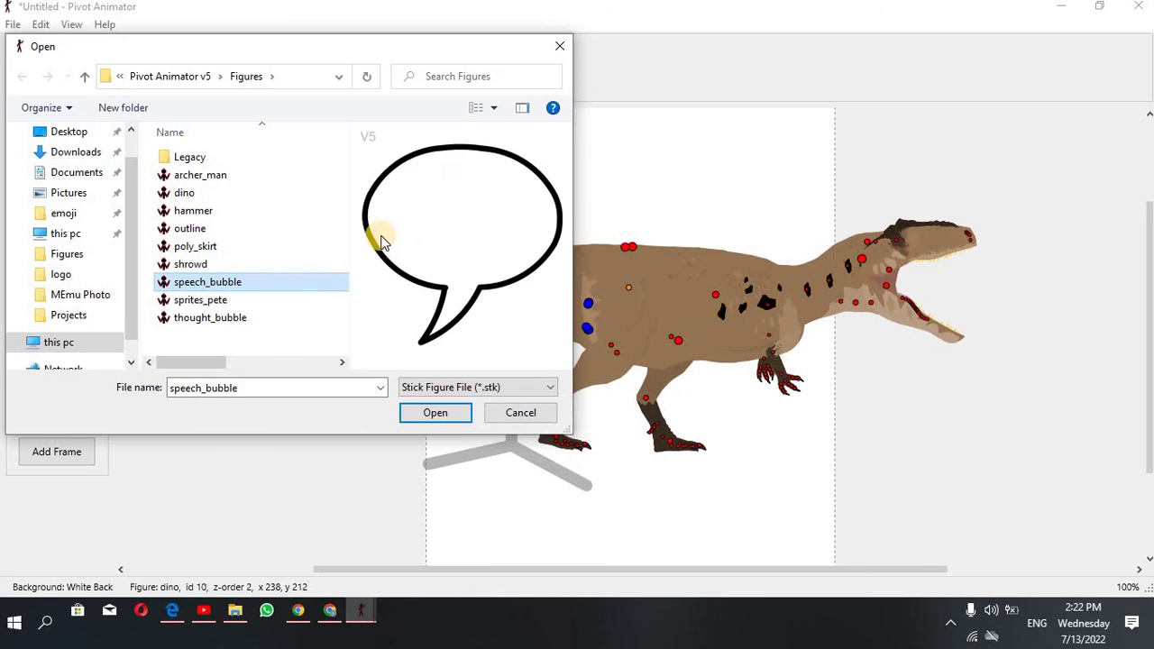
pyautogui.click(278, 301)
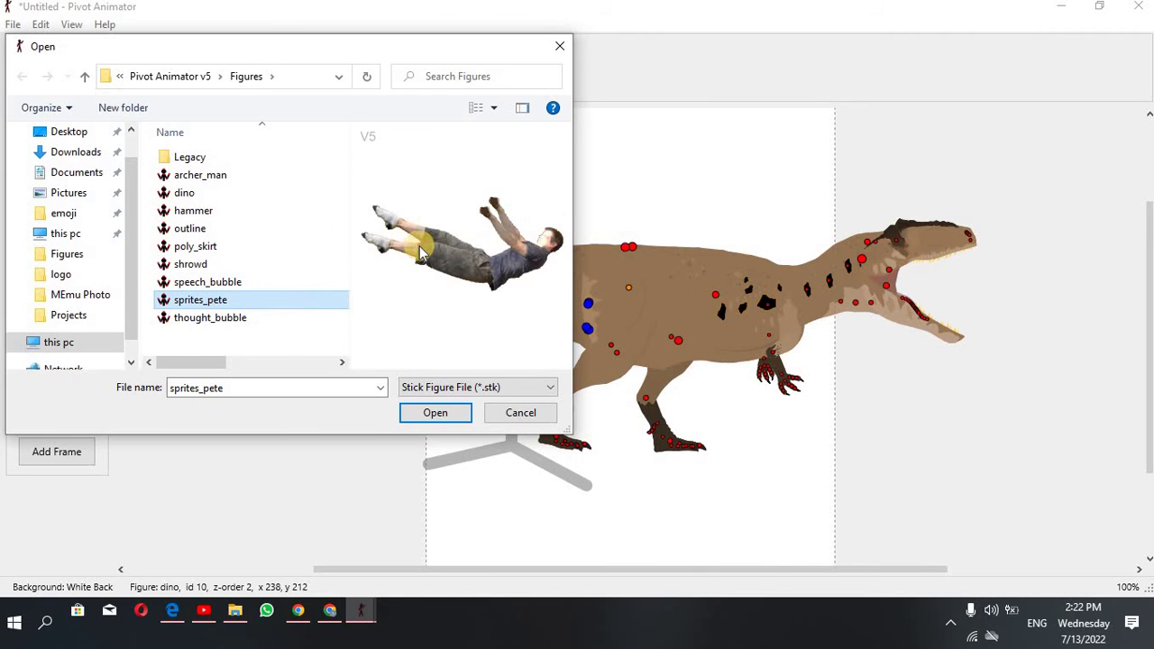
pyautogui.click(269, 315)
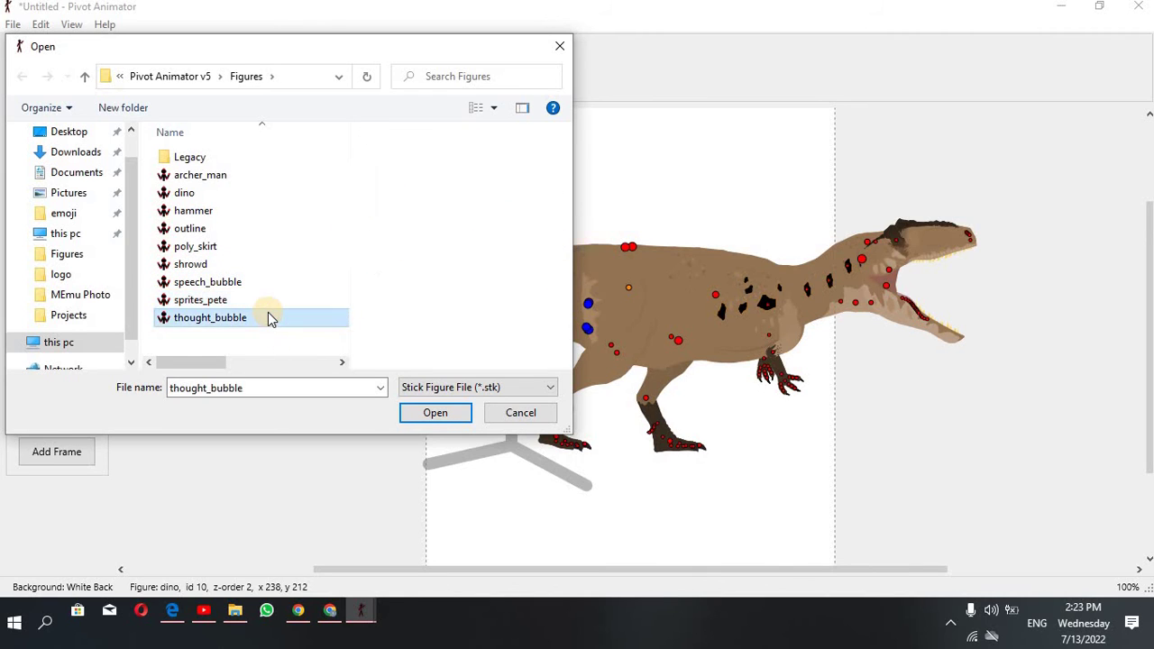
pyautogui.click(213, 301)
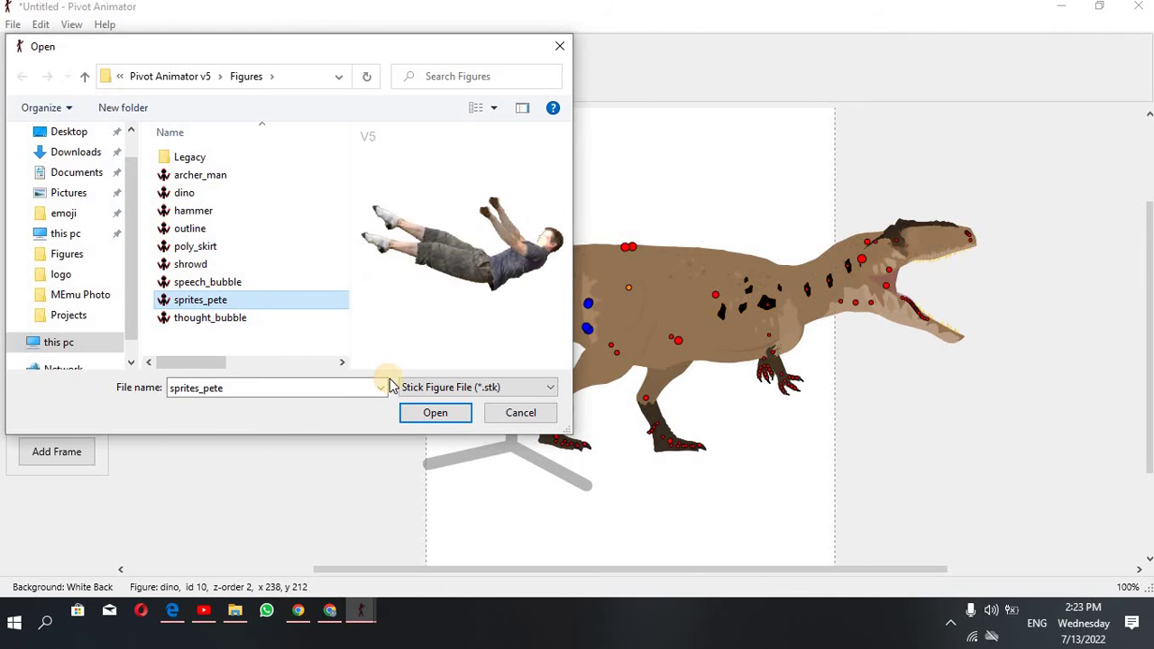
pyautogui.click(414, 412)
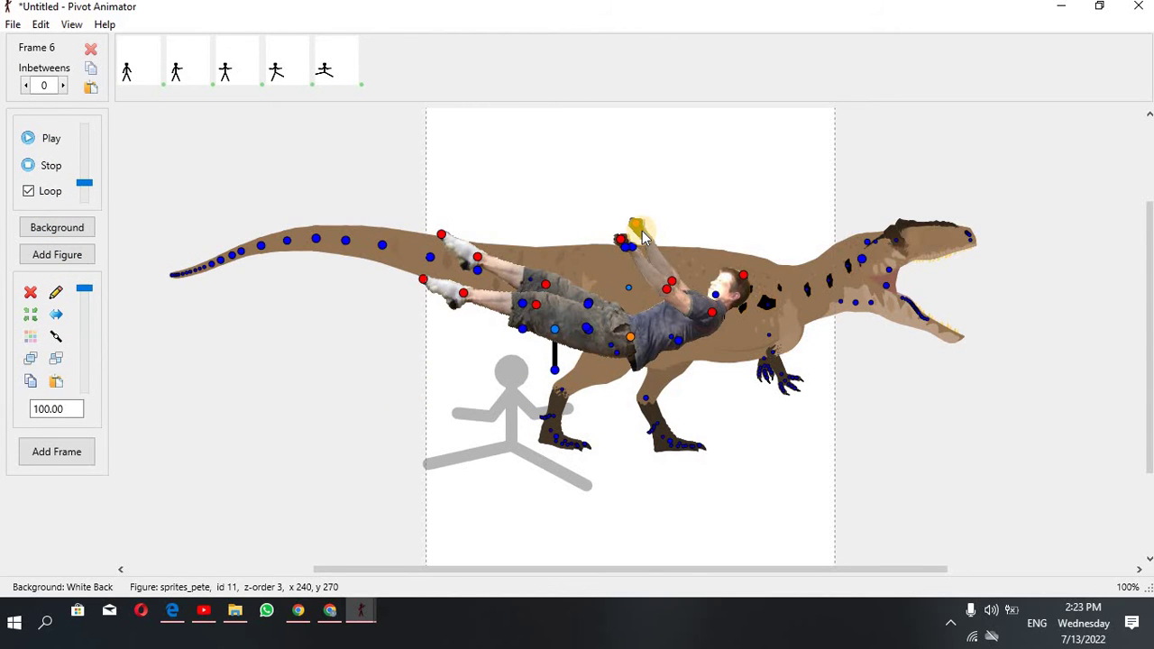
# Step: Pose the sprites_pete figure by rotating one forearm to about -55°, the upper foot to about -95° and the head to about -135°
pyautogui.moveTo(636, 227); pyautogui.dragTo(726, 203)
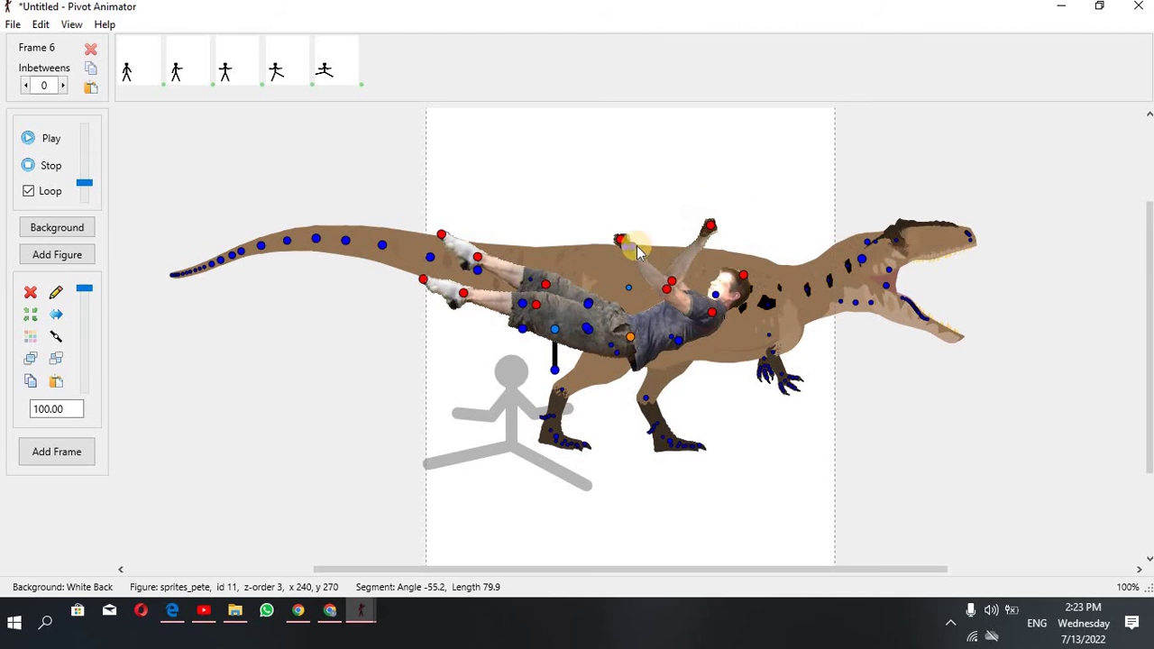
pyautogui.moveTo(629, 249)
pyautogui.mouseDown()
pyautogui.moveTo(616, 347)
pyautogui.moveTo(622, 242)
pyautogui.mouseUp()
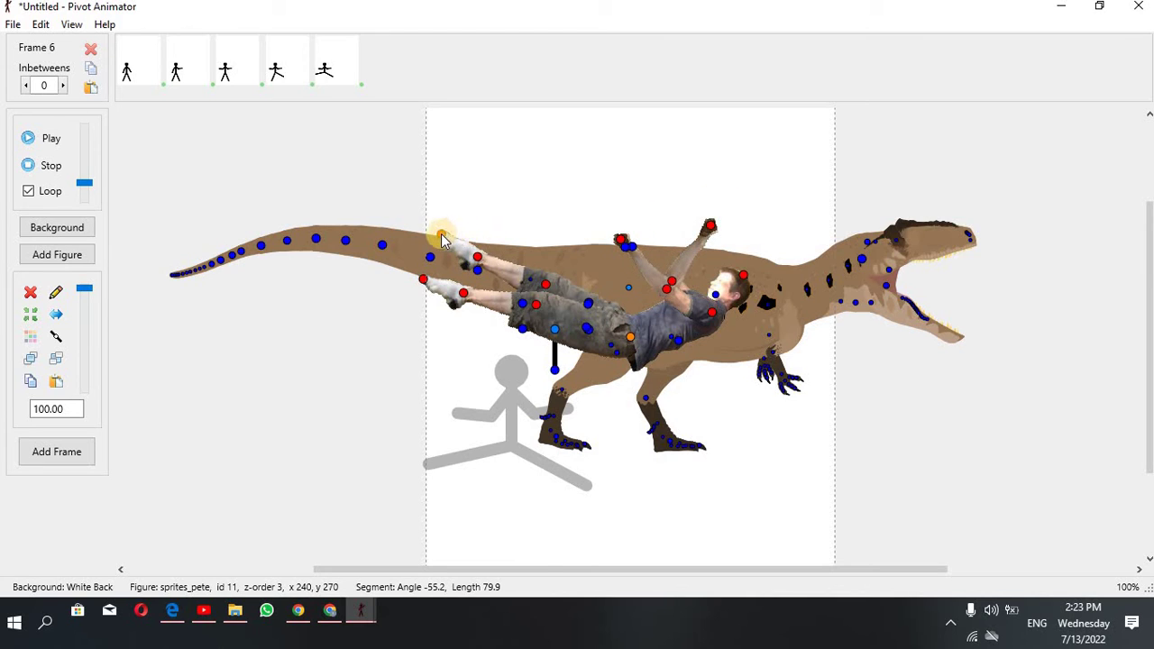
pyautogui.moveTo(444, 237); pyautogui.dragTo(472, 215)
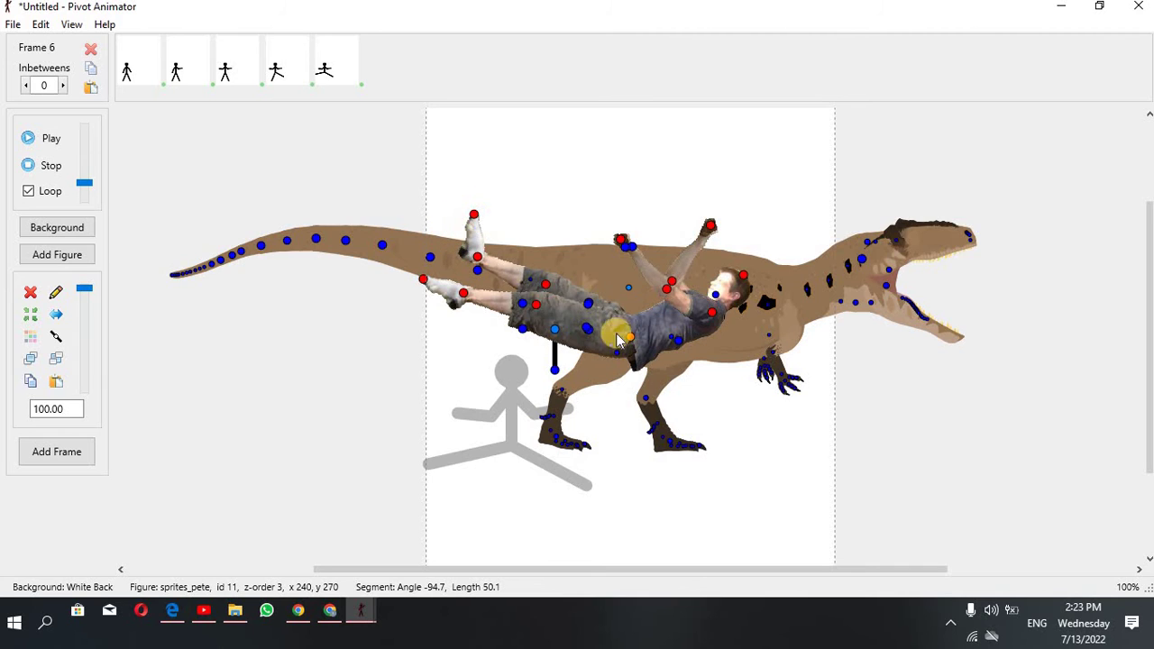
pyautogui.moveTo(720, 298); pyautogui.dragTo(667, 293)
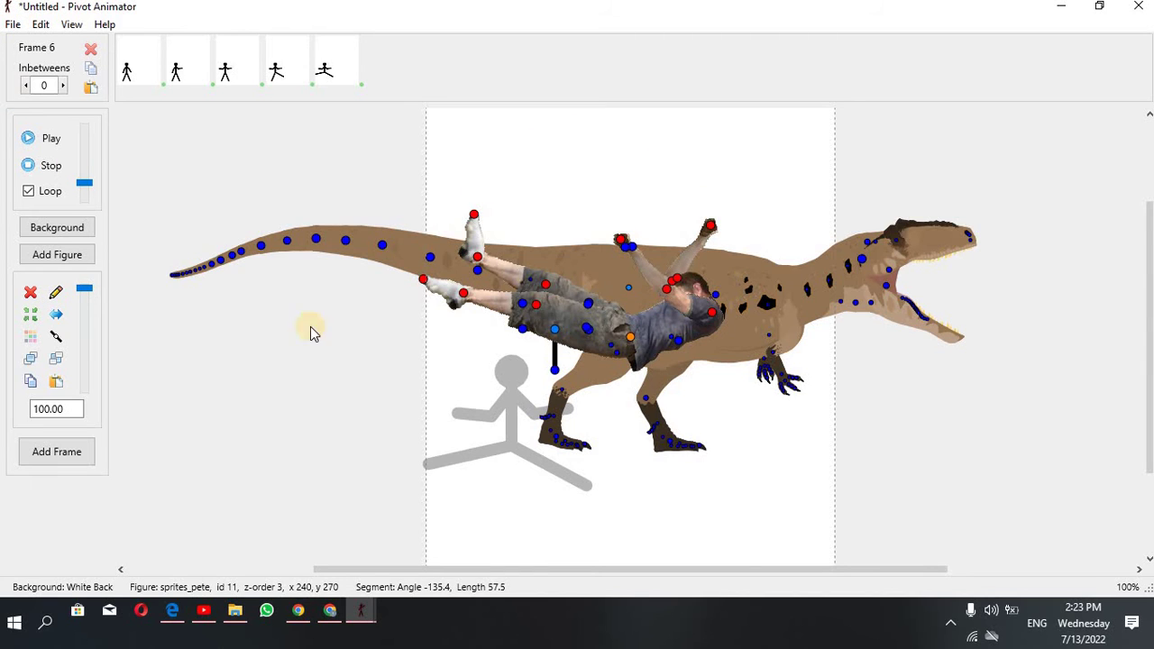
# Step: Start exporting the animation as a video named "urs channel" in the logo folder
pyautogui.click(8, 27)
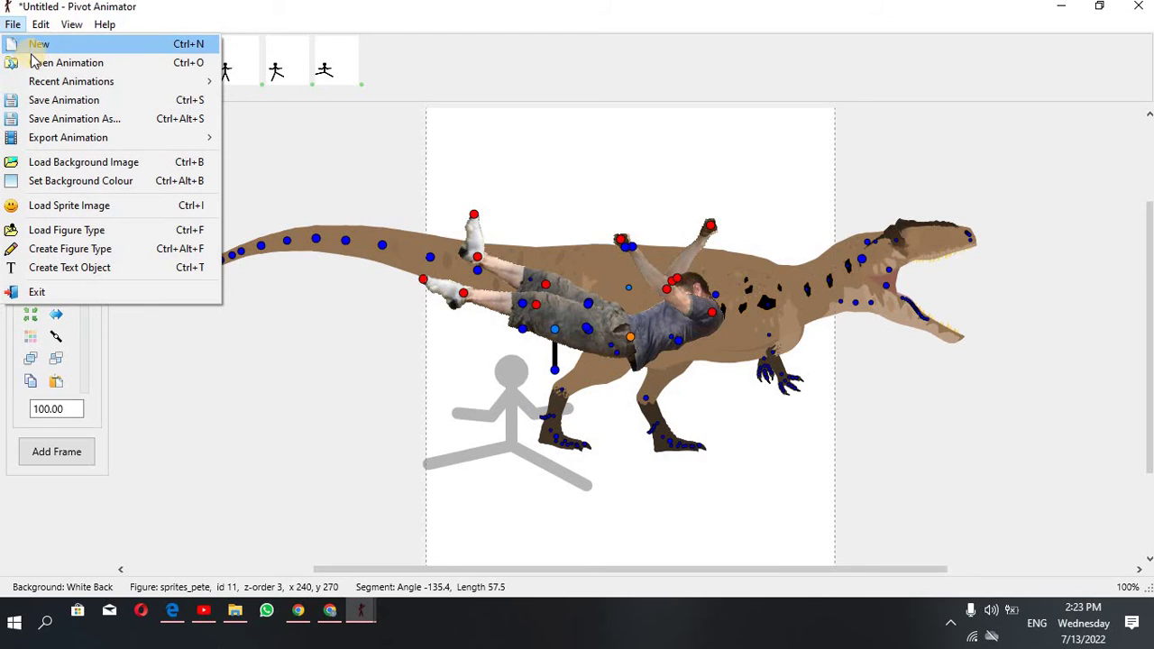
pyautogui.moveTo(74, 146)
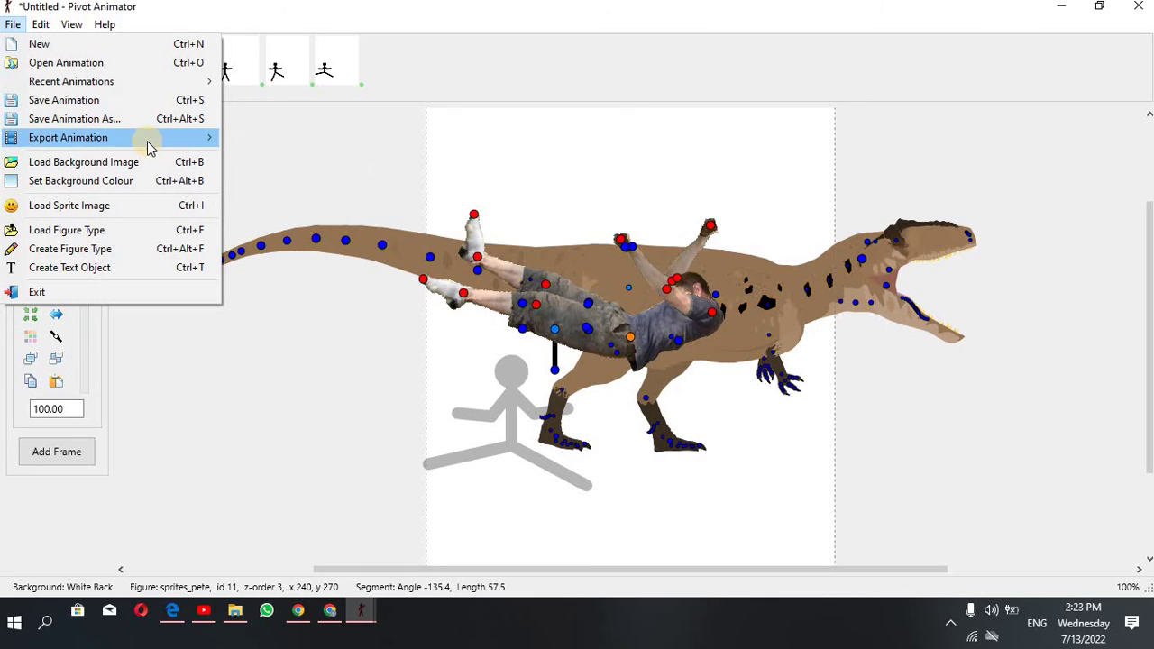
pyautogui.moveTo(150, 146)
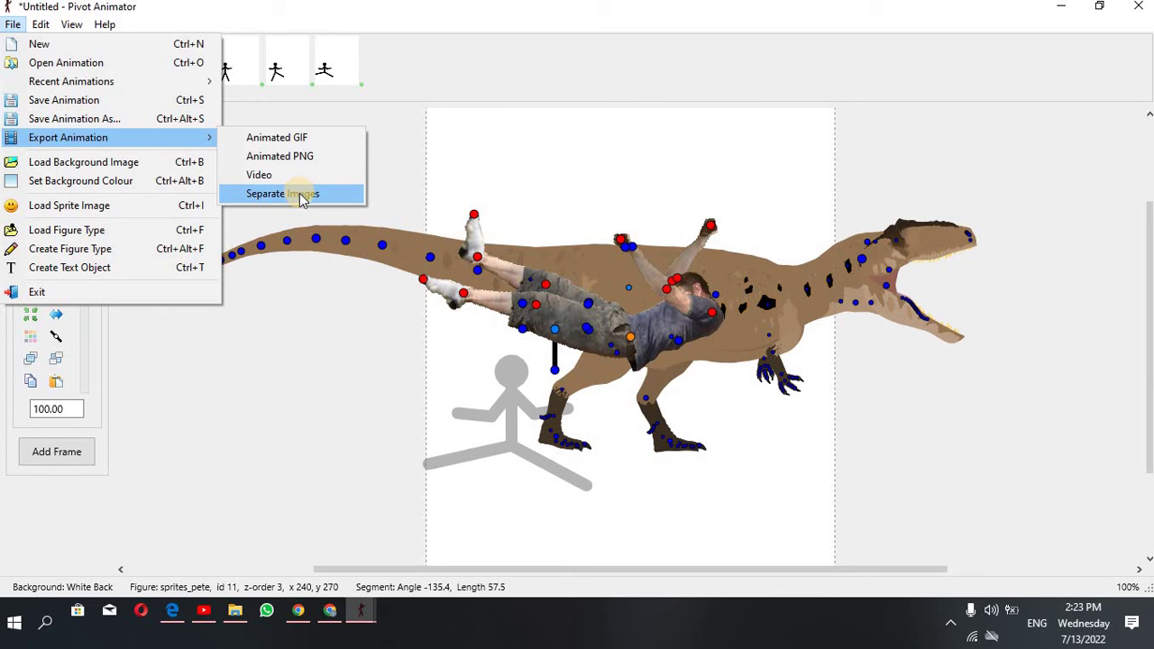
pyautogui.click(266, 180)
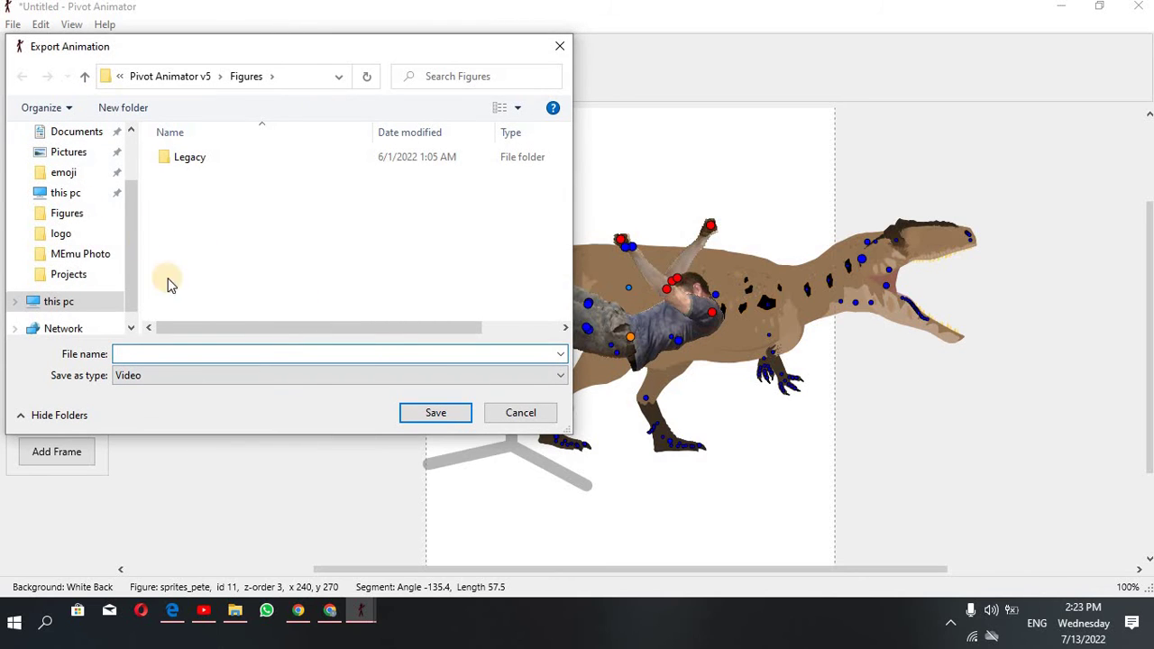
pyautogui.click(64, 240)
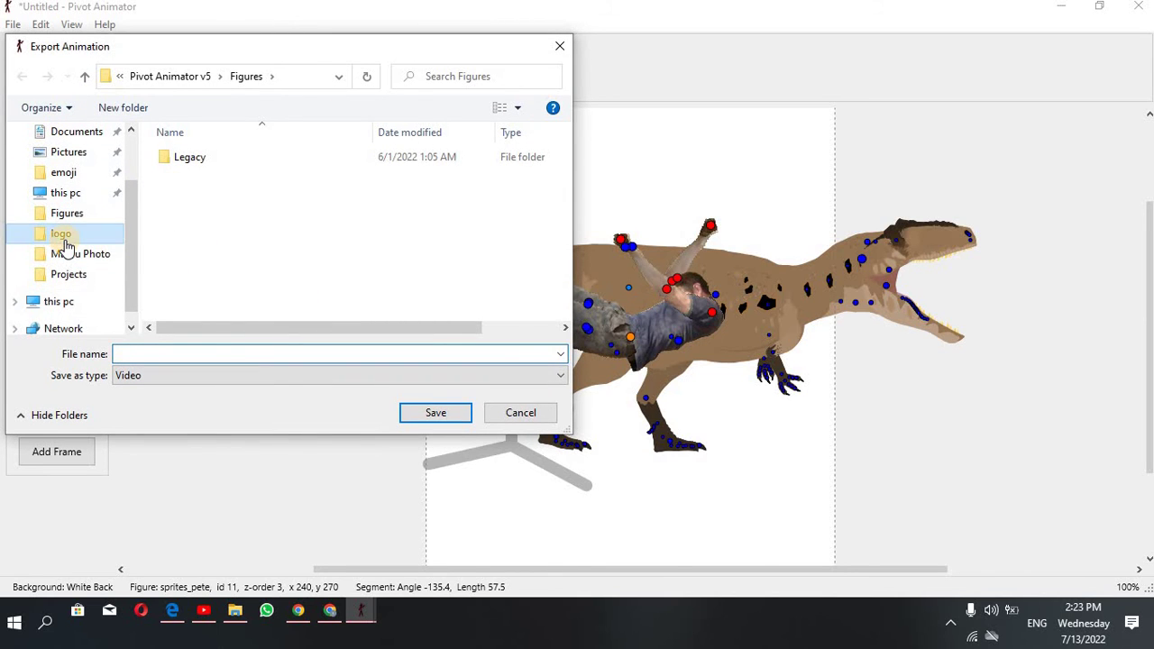
pyautogui.click(127, 353)
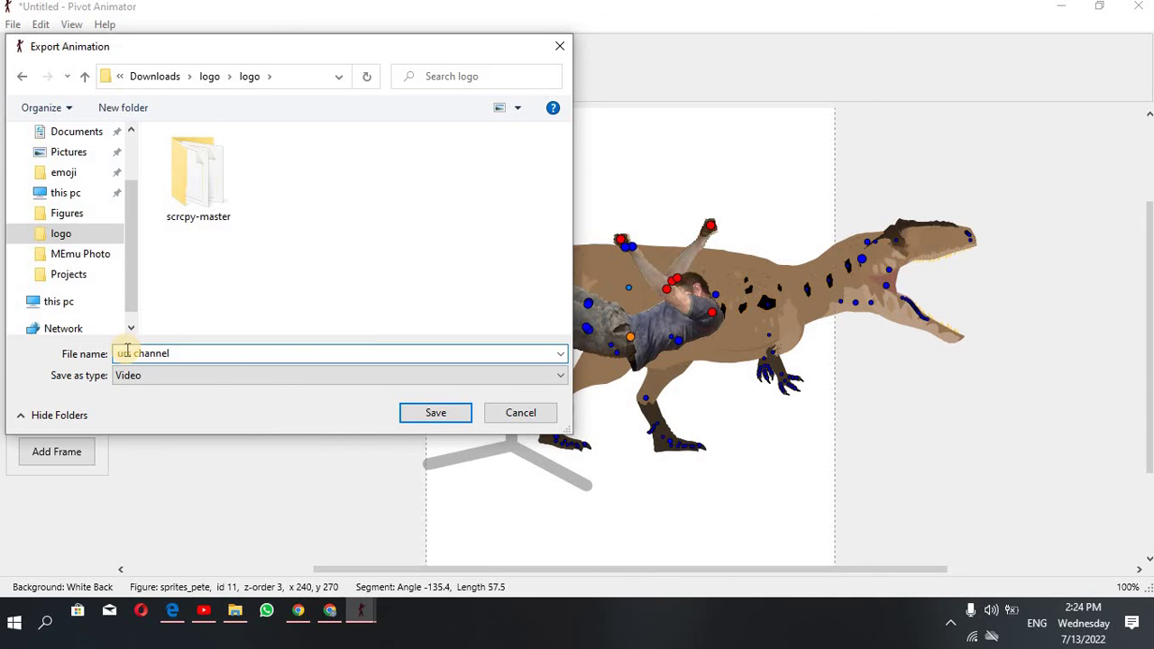
pyautogui.click(438, 412)
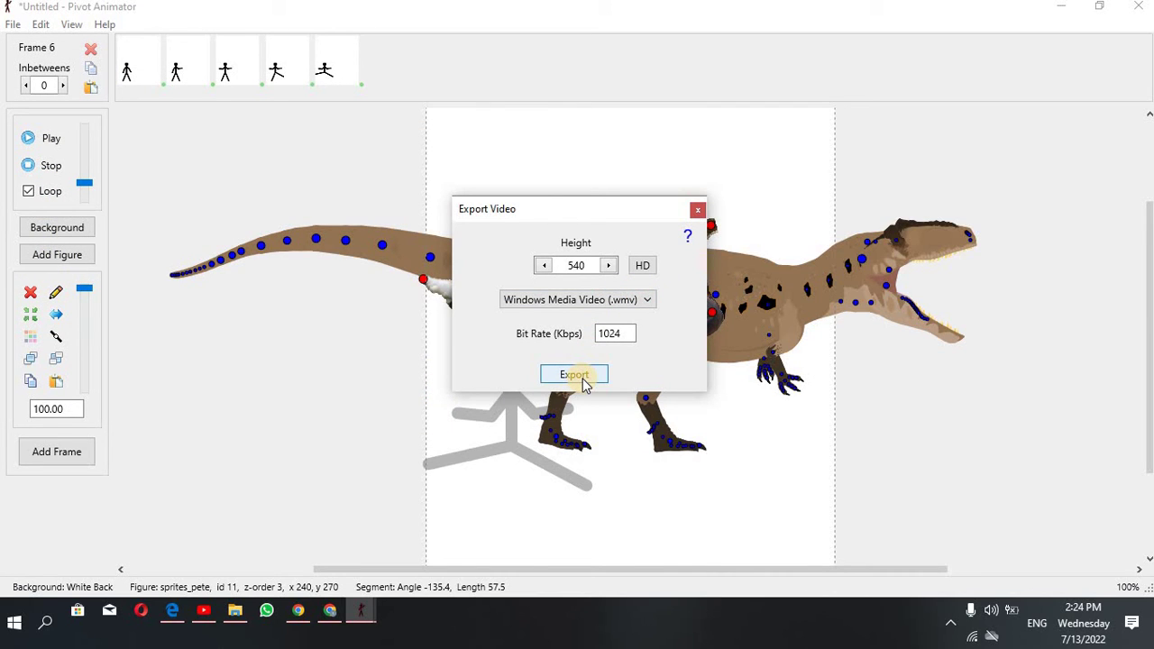
# Step: Set the video height to the HD value of 1080, export it in Windows Media Video (.wmv) format, and dismiss the export message
pyautogui.click(607, 273)
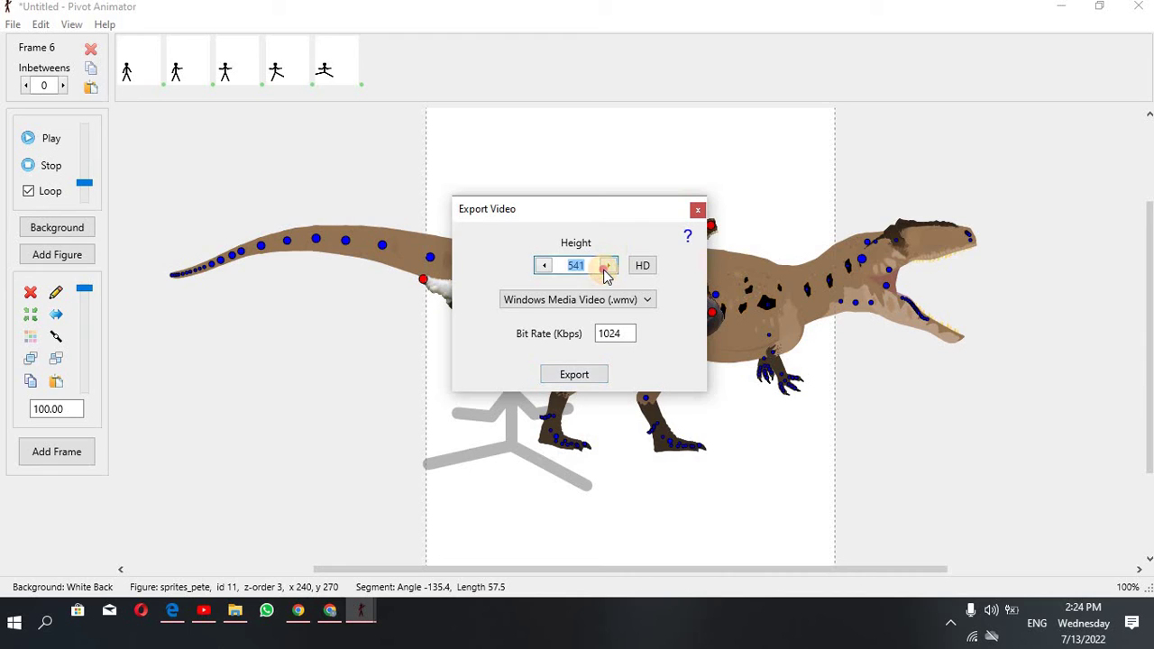
pyautogui.click(607, 273)
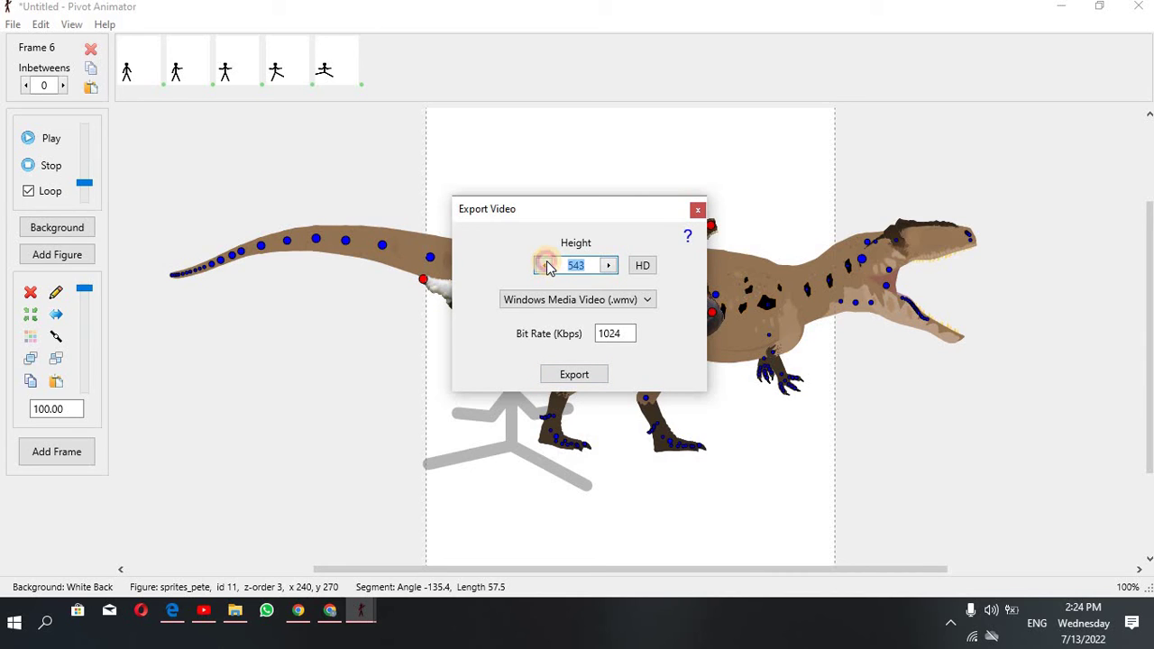
pyautogui.click(544, 265)
pyautogui.click(545, 265)
pyautogui.click(642, 266)
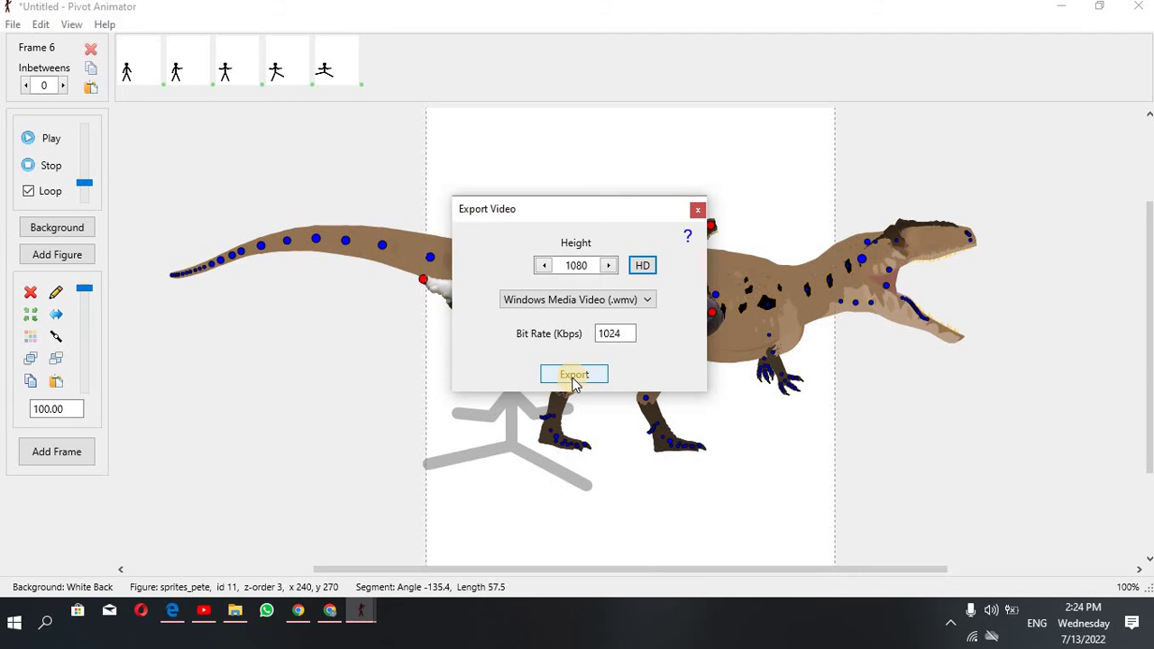
pyautogui.click(610, 266)
pyautogui.click(612, 267)
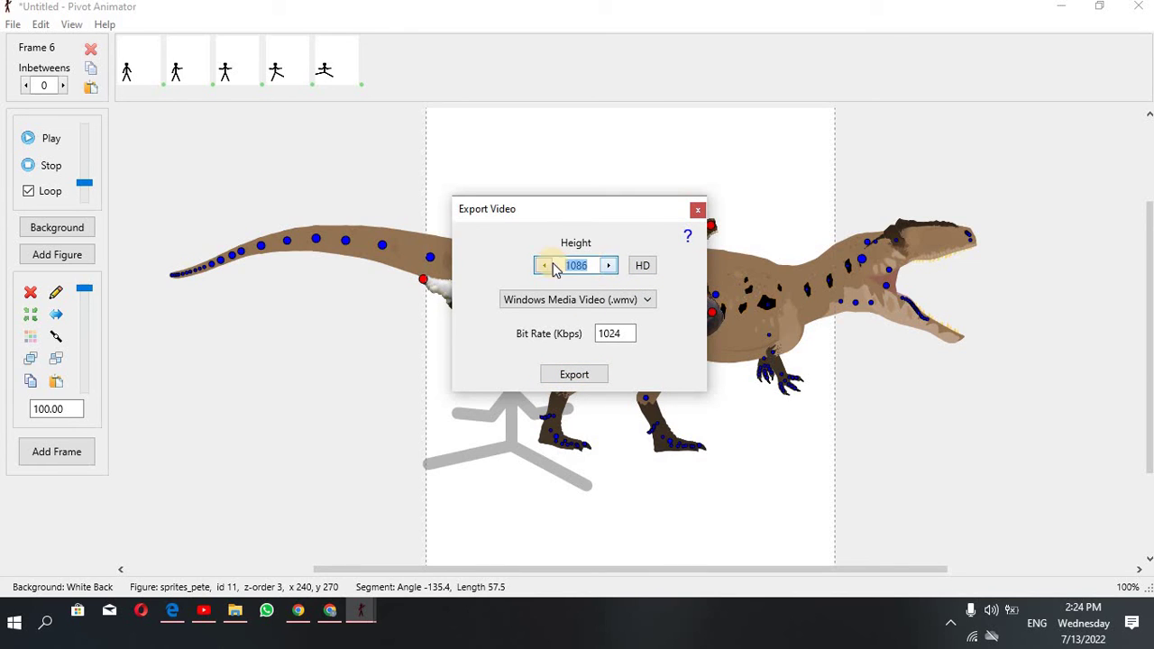
pyautogui.click(642, 266)
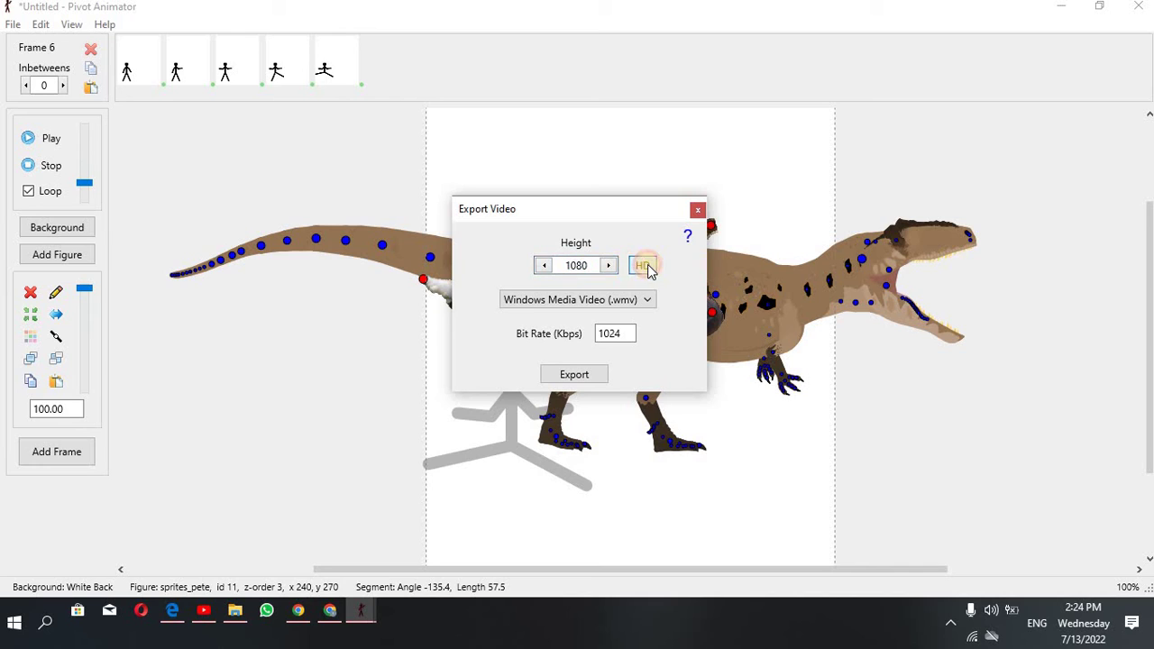
pyautogui.click(587, 375)
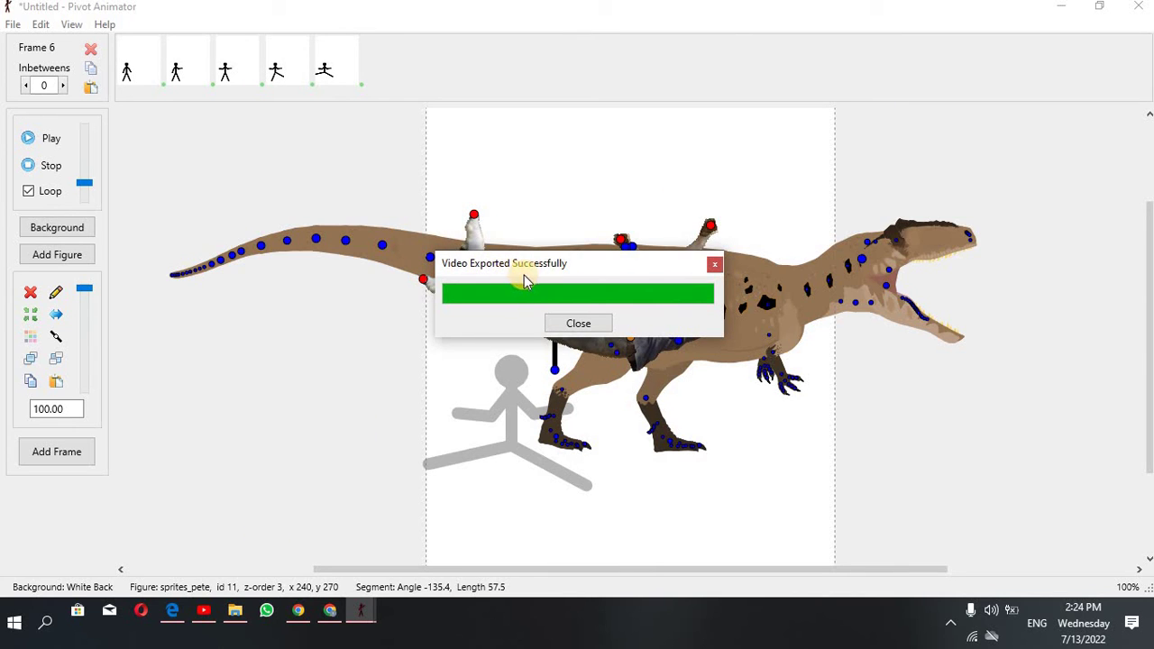
pyautogui.click(579, 323)
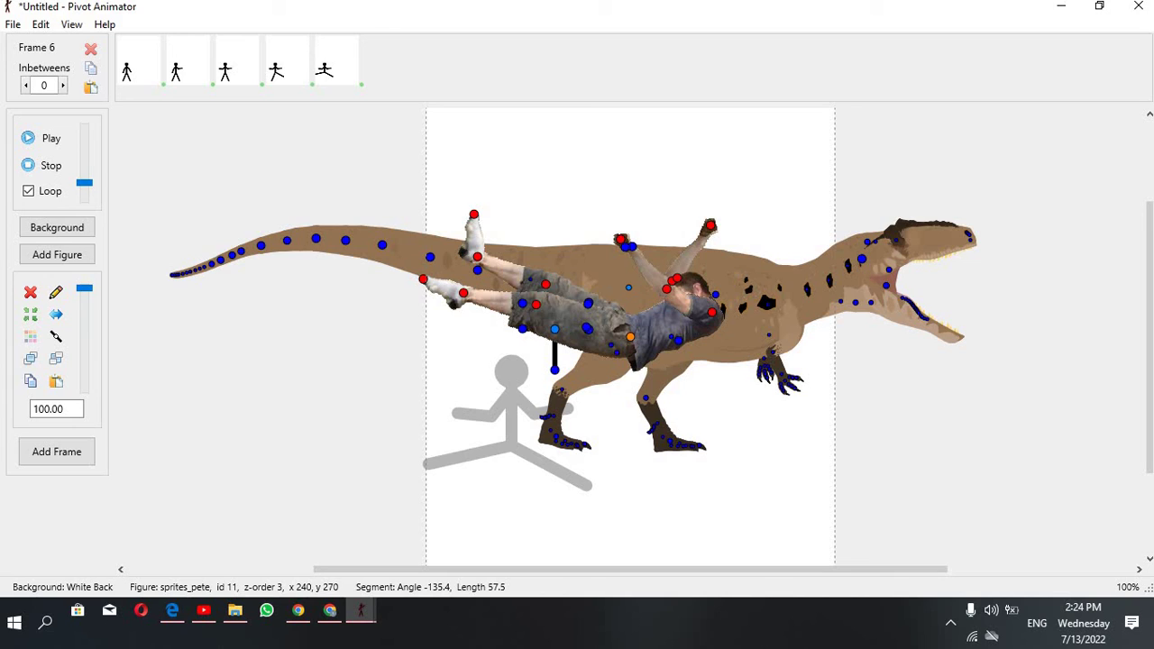
# Step: Minimize Pivot Animator, switch to the logo folder in File Explorer, and play the exported urs channel video
pyautogui.click(1060, 6)
pyautogui.click(1062, 8)
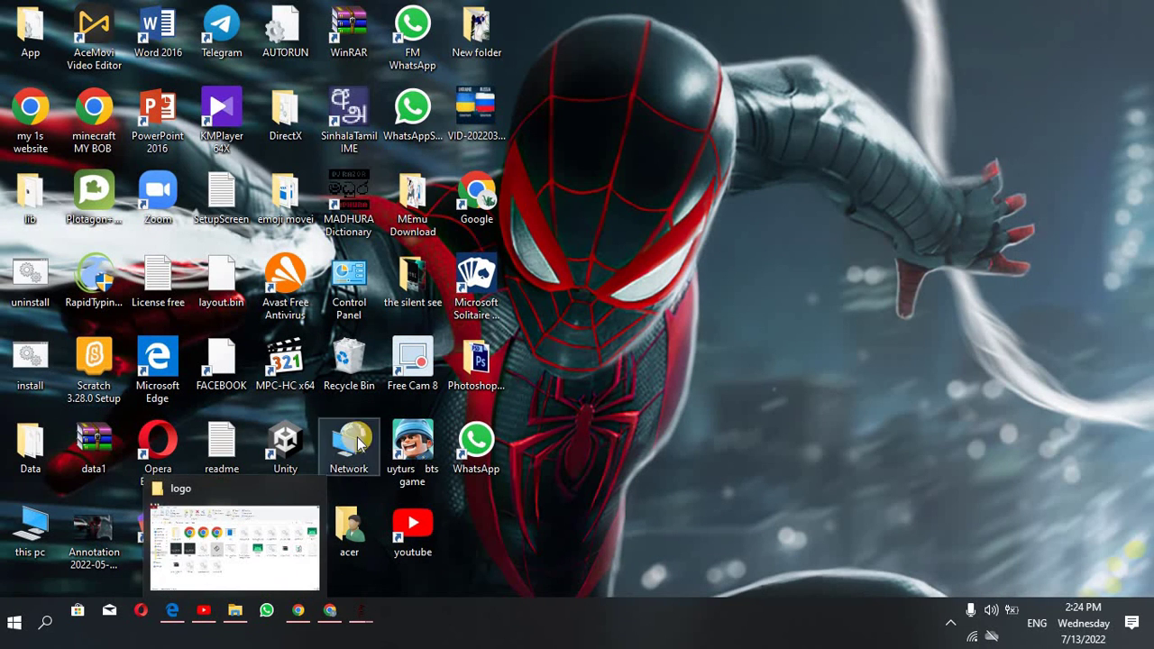
pyautogui.click(236, 611)
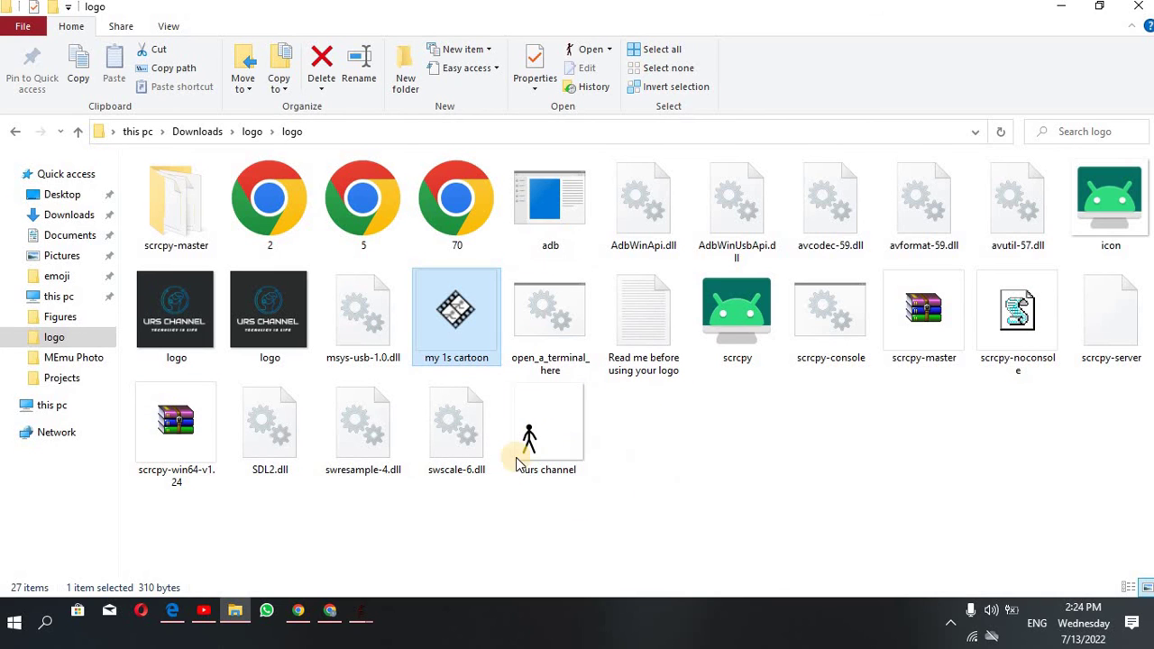
pyautogui.click(558, 431)
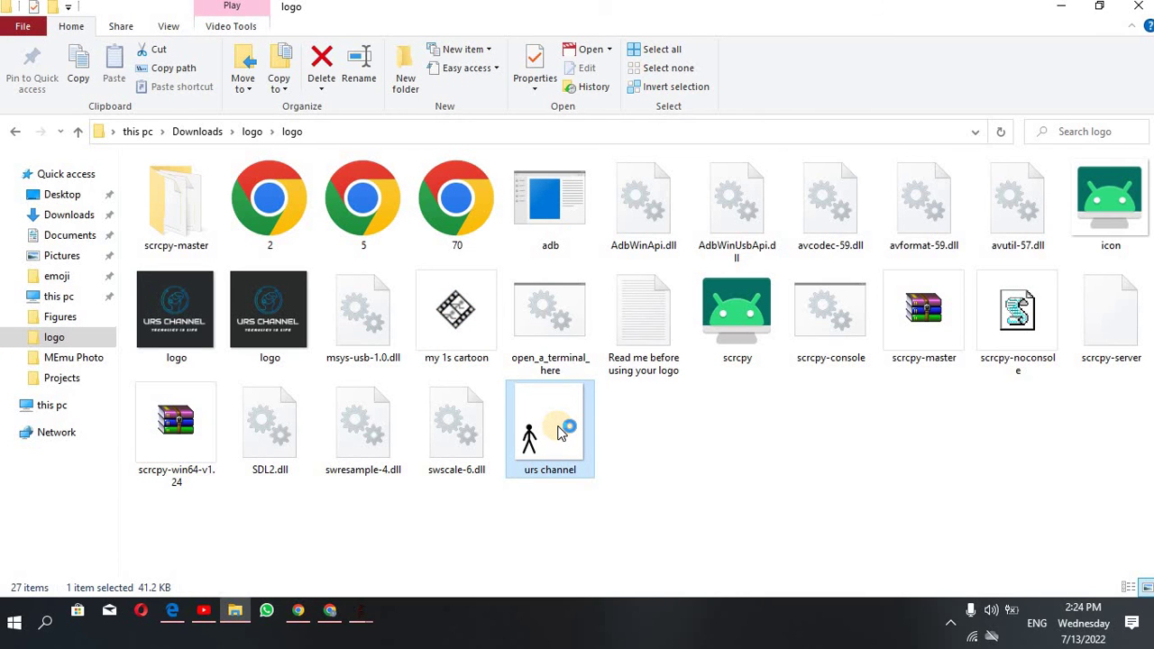
pyautogui.doubleClick(559, 431)
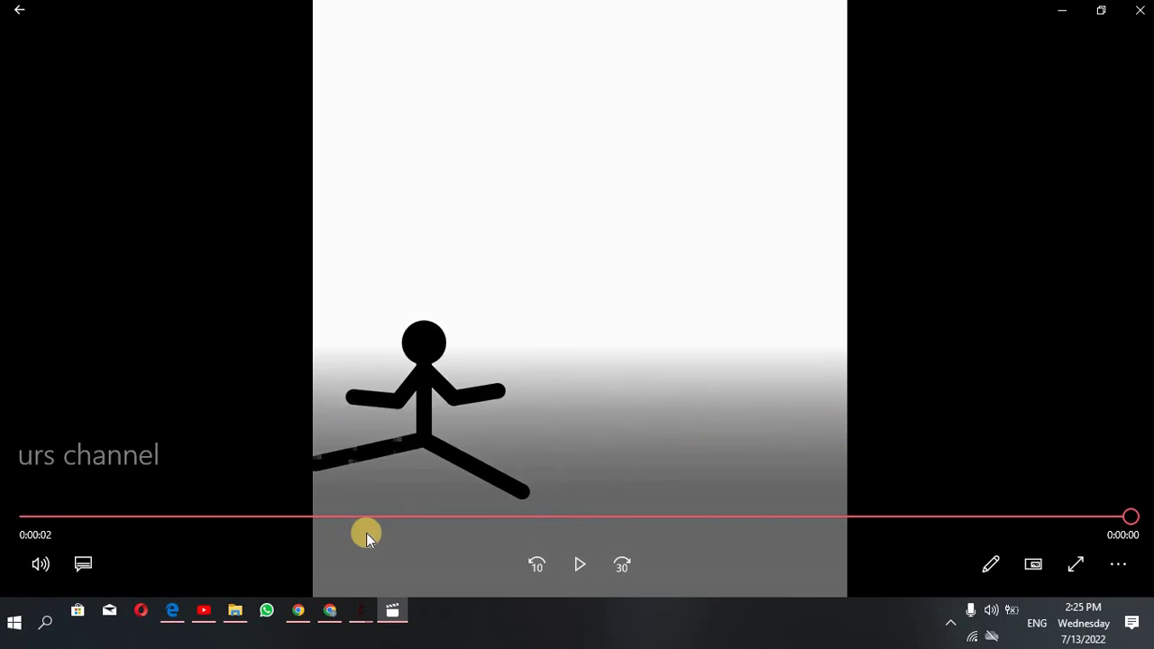
# Step: Replay the urs channel video, and minimize the video player and File Explorer to return to the desktop
pyautogui.click(580, 564)
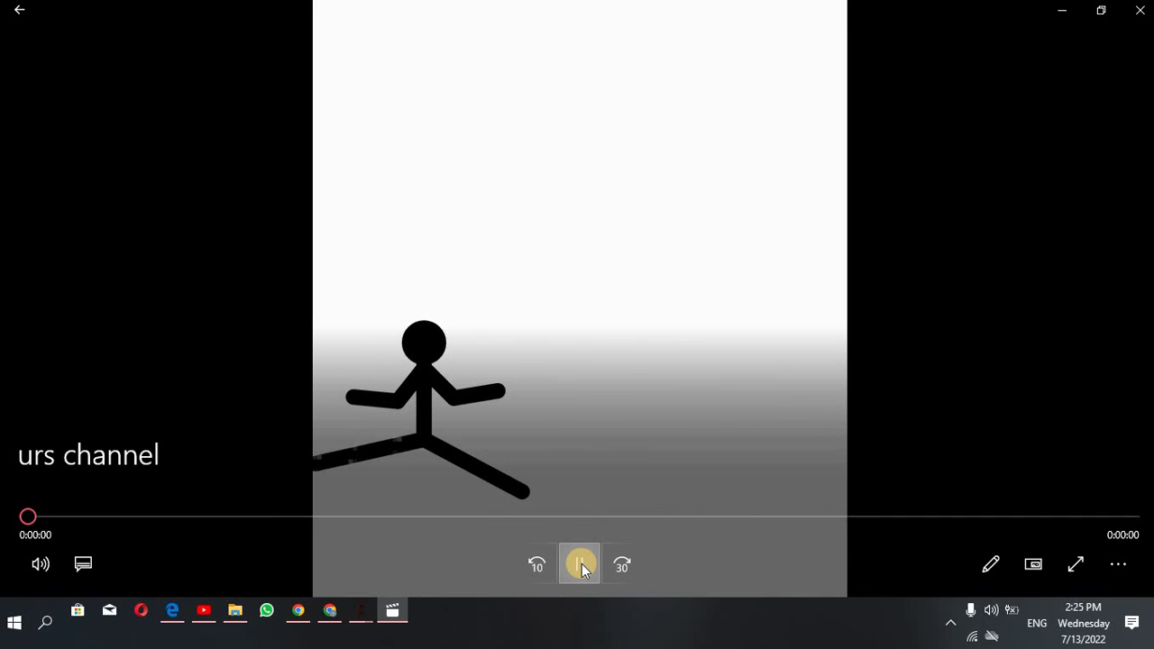
pyautogui.click(564, 563)
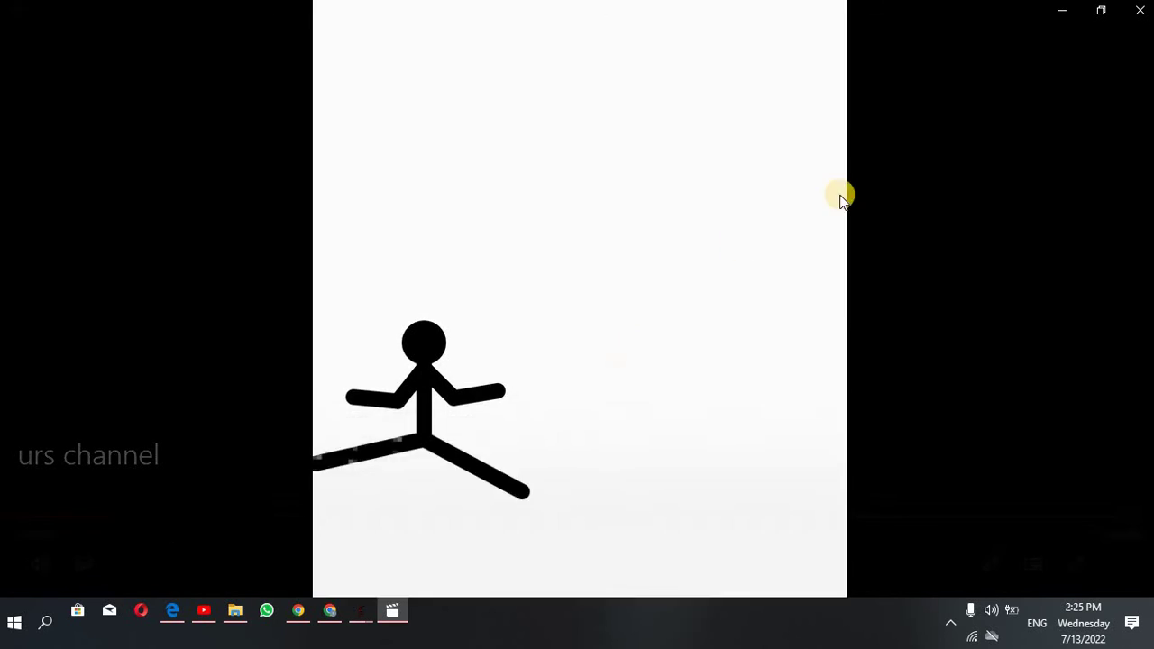
pyautogui.click(1061, 13)
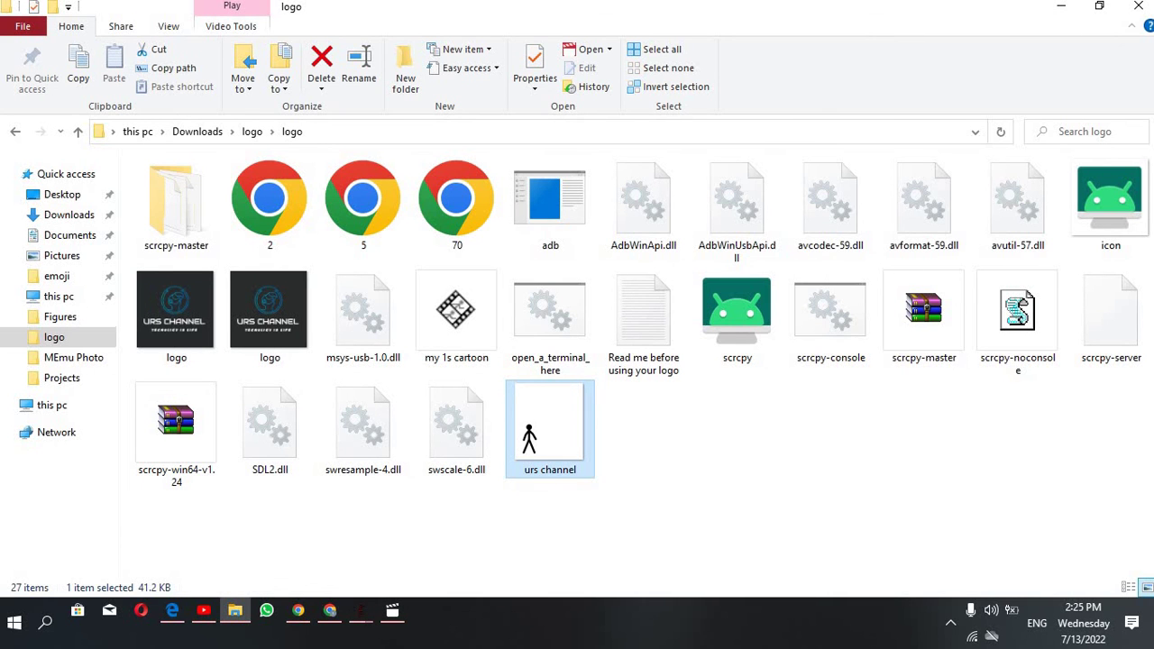
pyautogui.click(1061, 9)
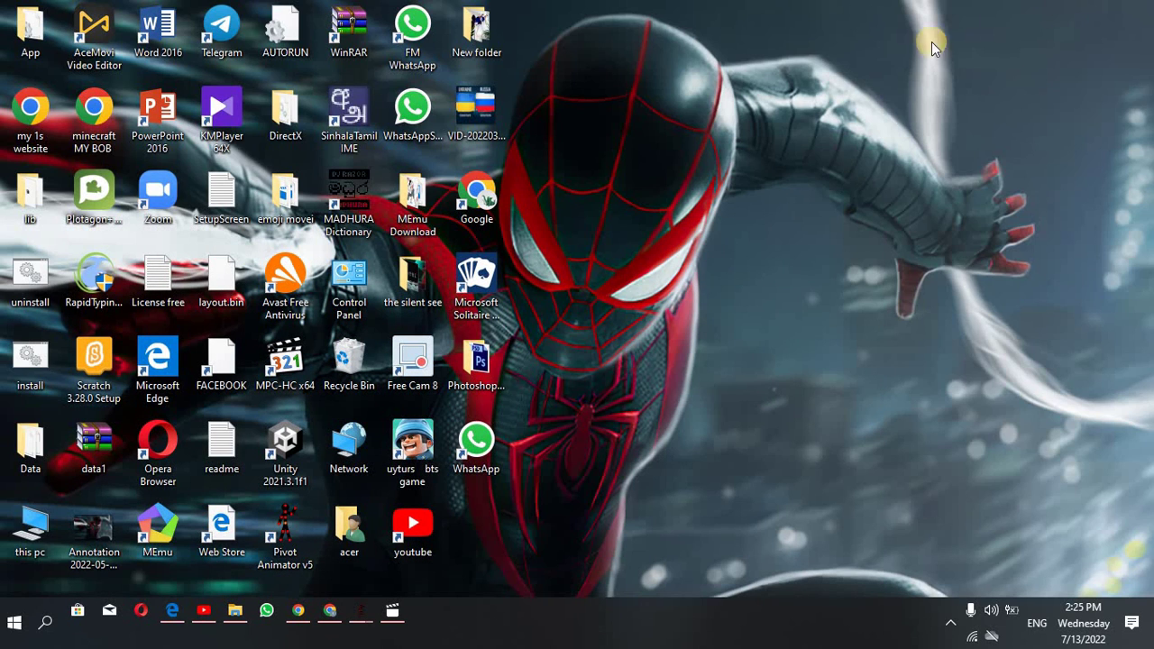